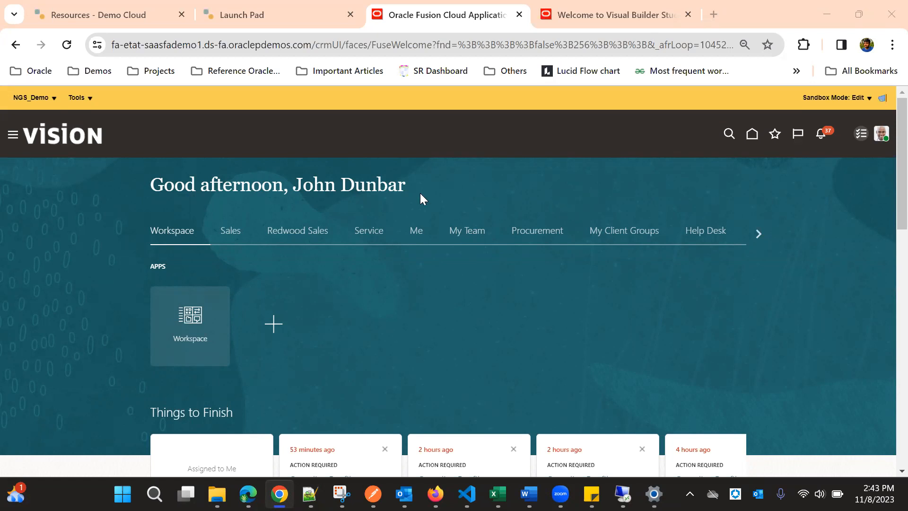
Open Application Composer from the sandbox tools and launch the CX Extension Generator.
click(77, 97)
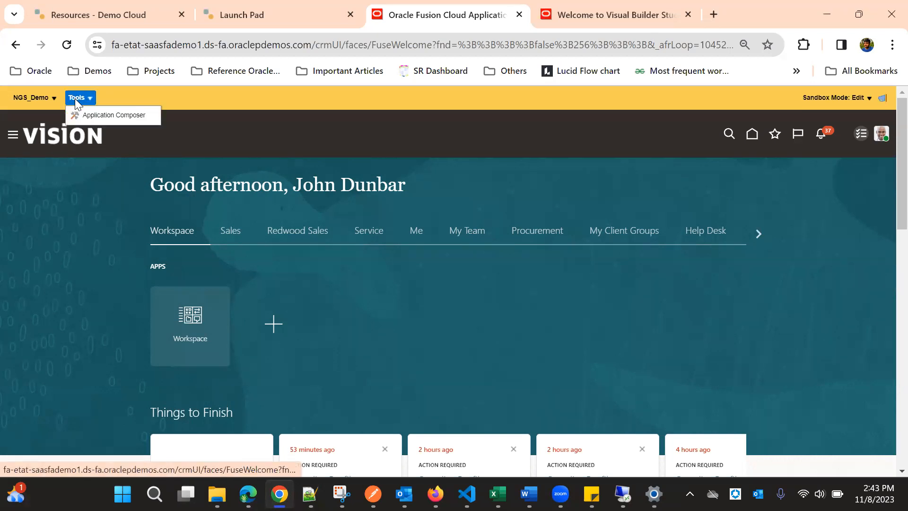
click(91, 119)
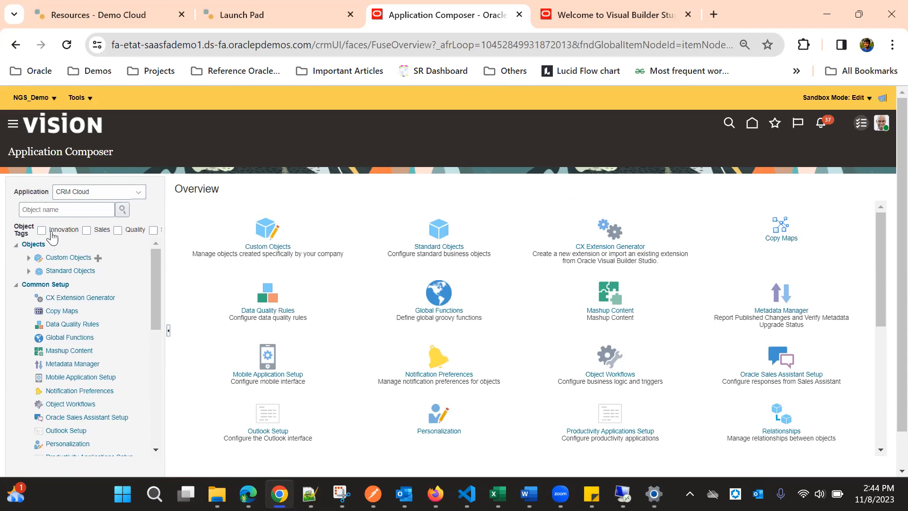
click(612, 249)
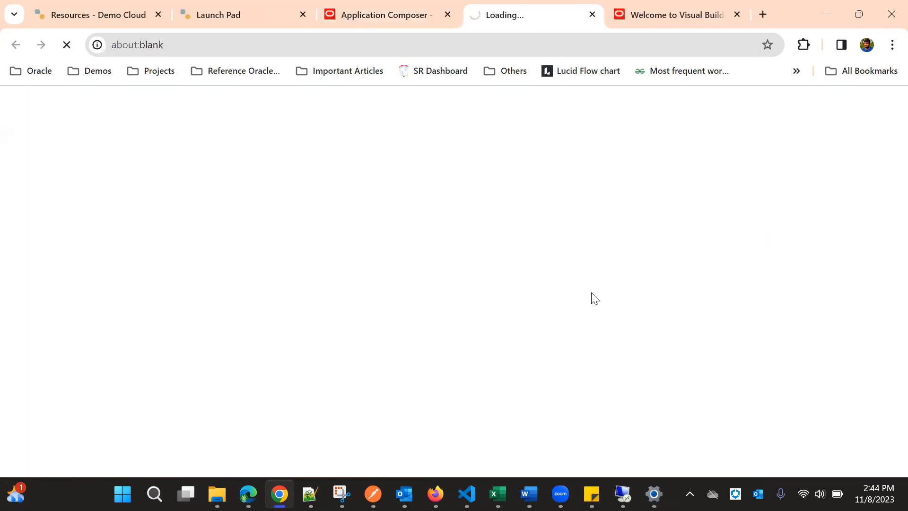
Return to the Application Composer browser tab and open the Workspace page from the navigator.
click(413, 4)
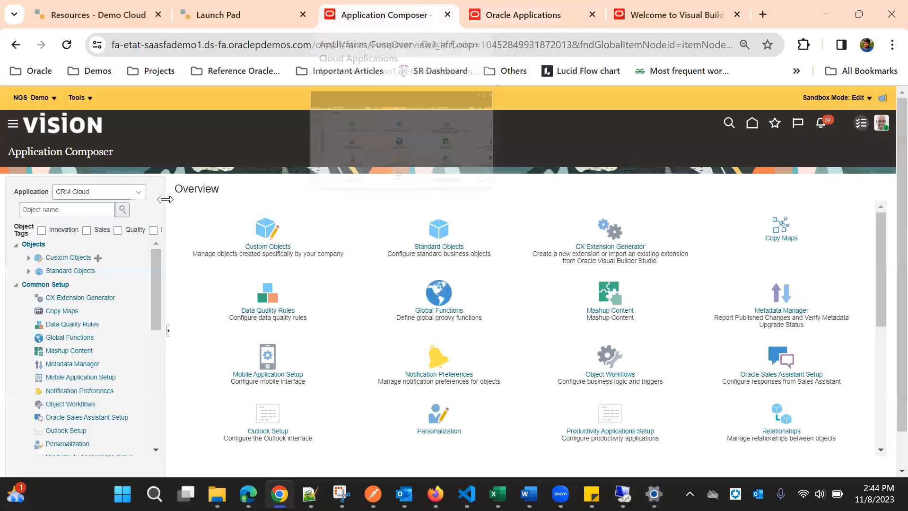
click(14, 128)
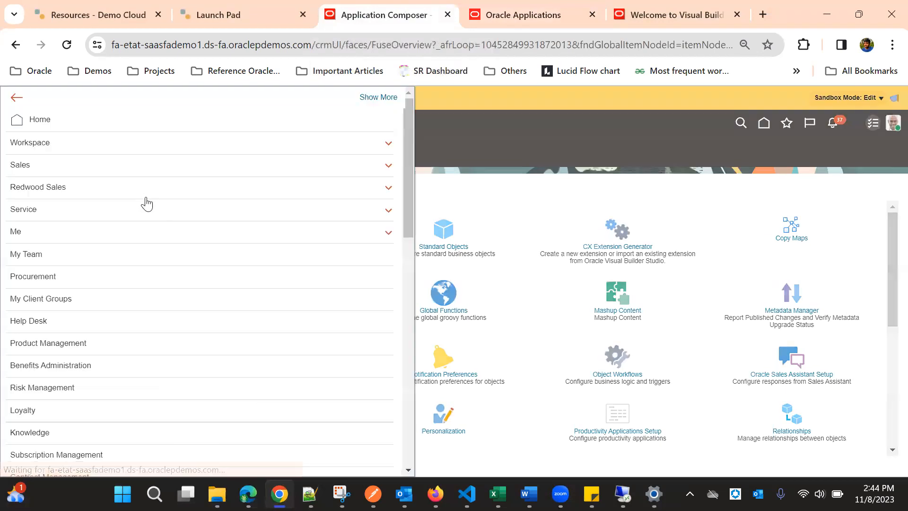
click(43, 141)
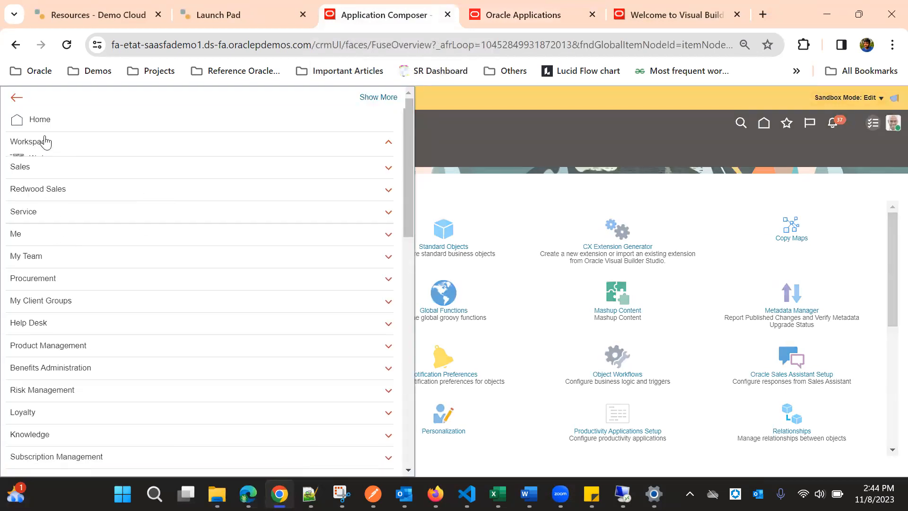
click(42, 159)
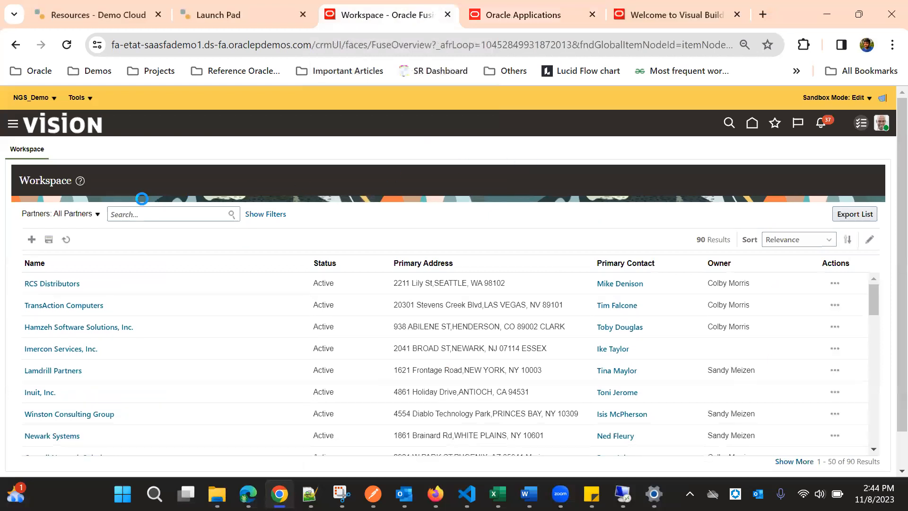
Show the Service Encounter records in the Workspace using the All SE Copy saved search.
click(78, 217)
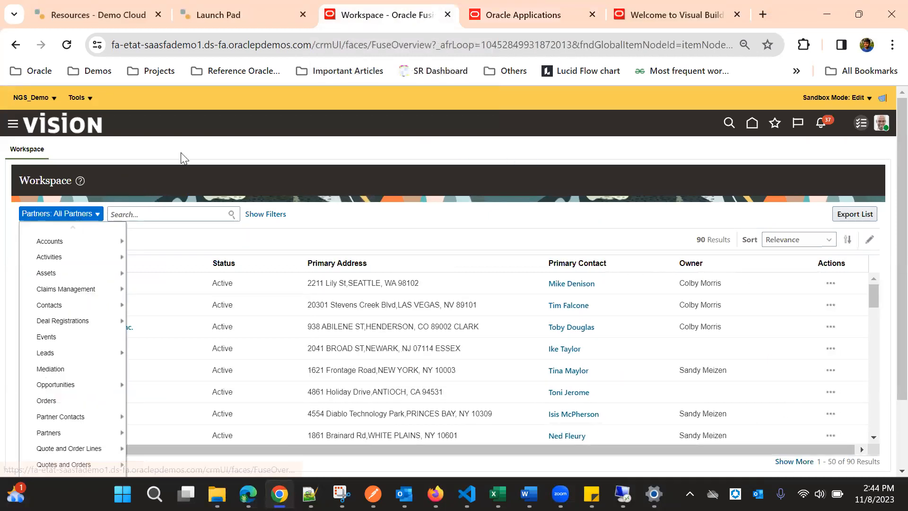
scroll(184, 159, down, 1)
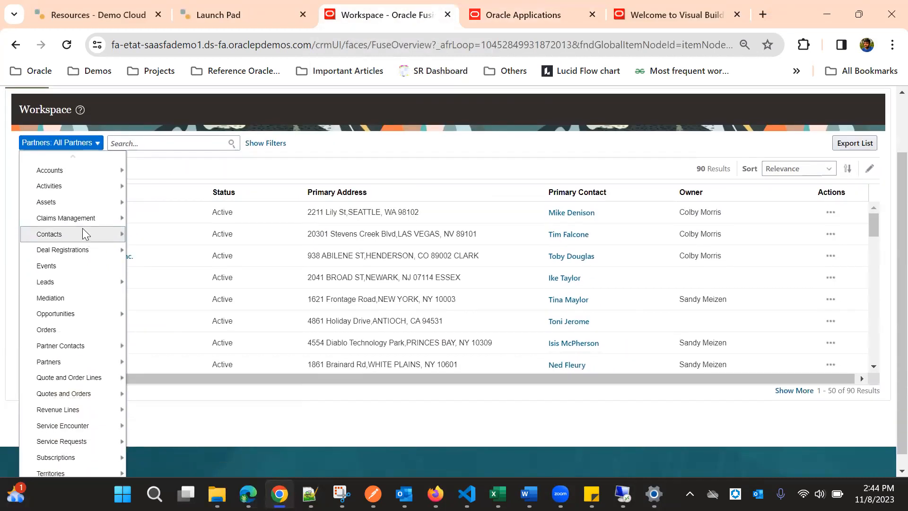
scroll(84, 284, down, 1)
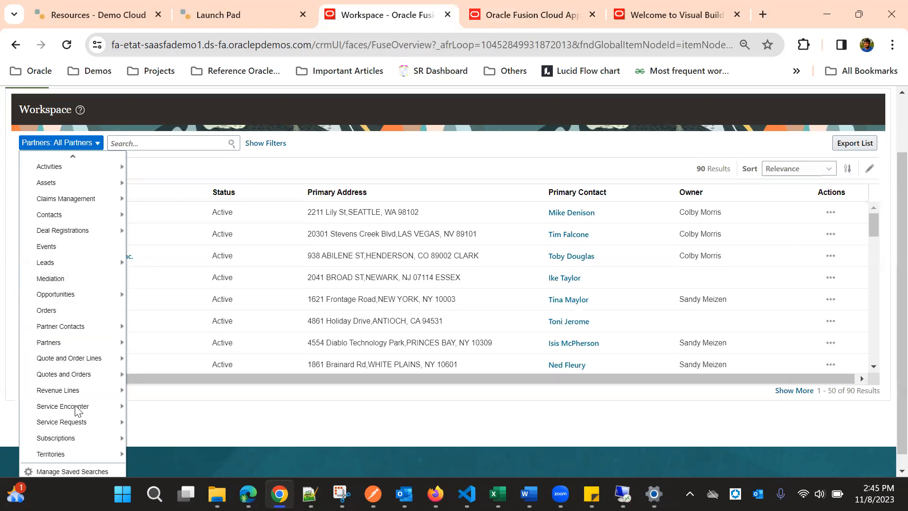
mouse_move(77, 410)
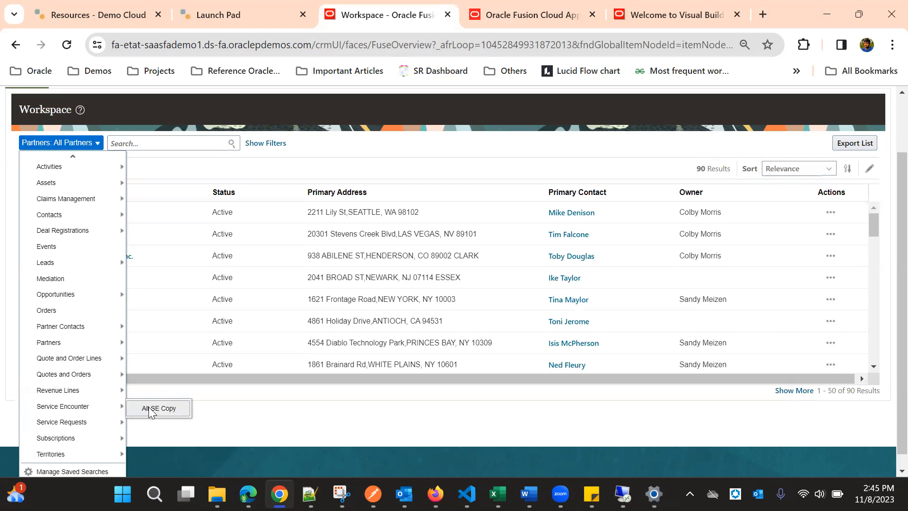
click(150, 410)
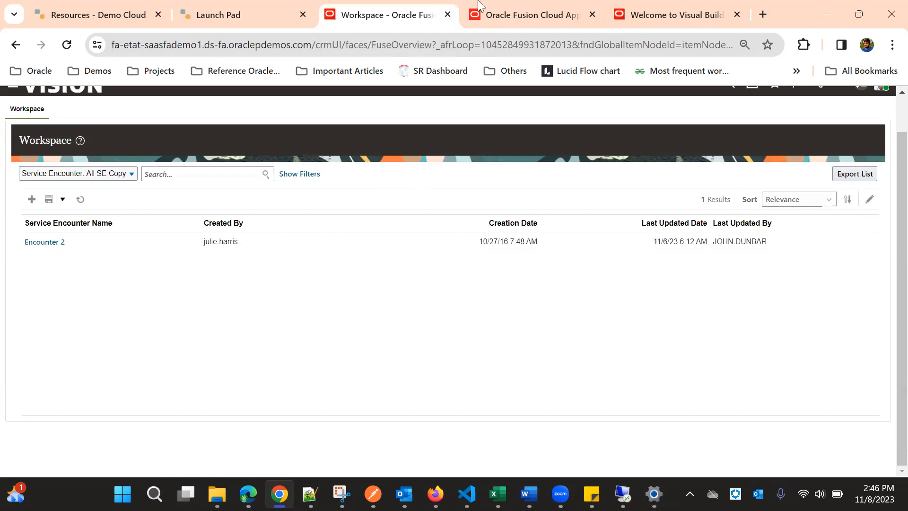
Return to the CX Extension Generator, start a new extension and open its list of selectable objects.
click(526, 9)
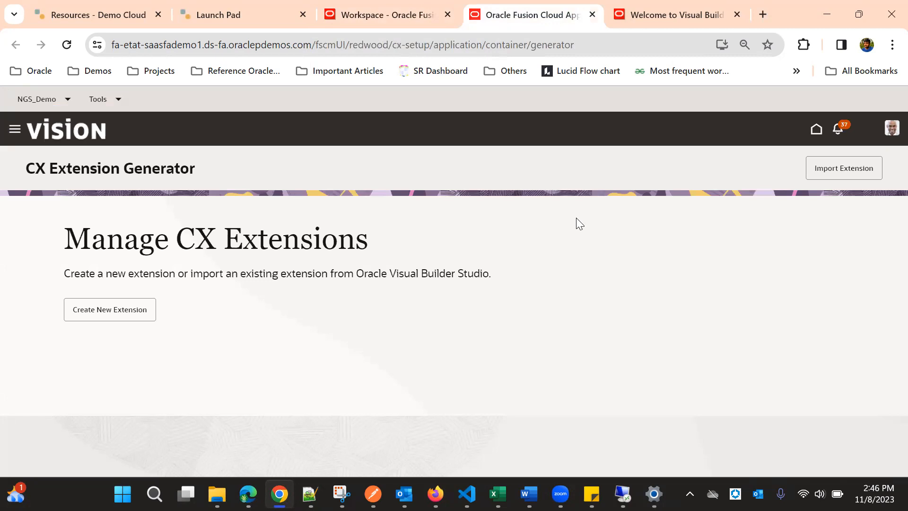
click(112, 311)
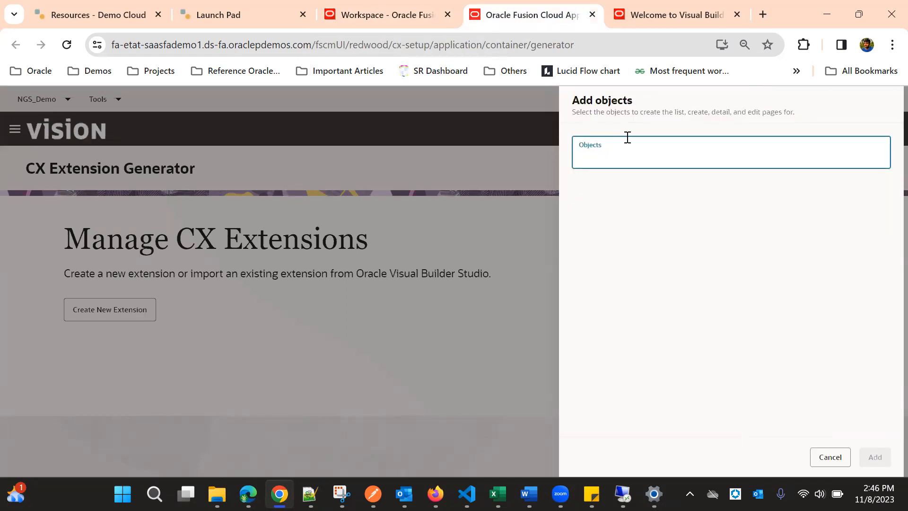
click(608, 159)
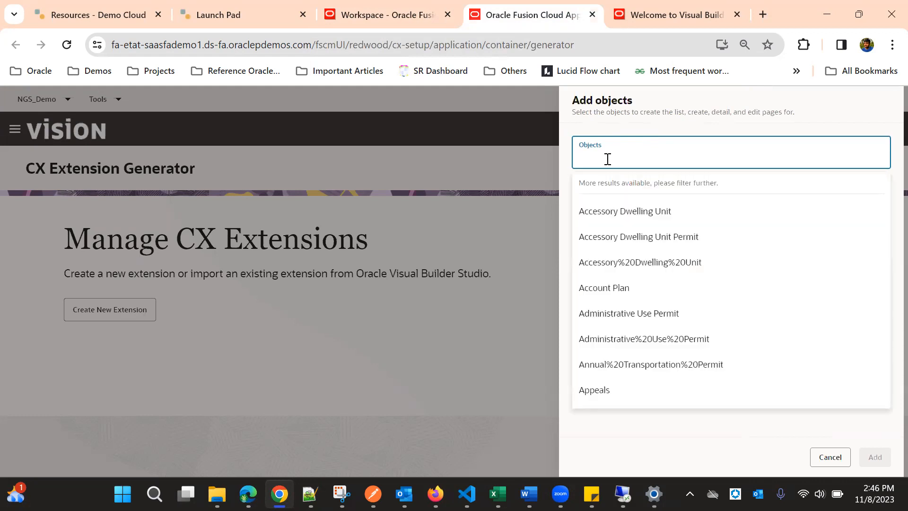
Look through the list of objects that can be added to the new extension.
scroll(639, 250, down, 4)
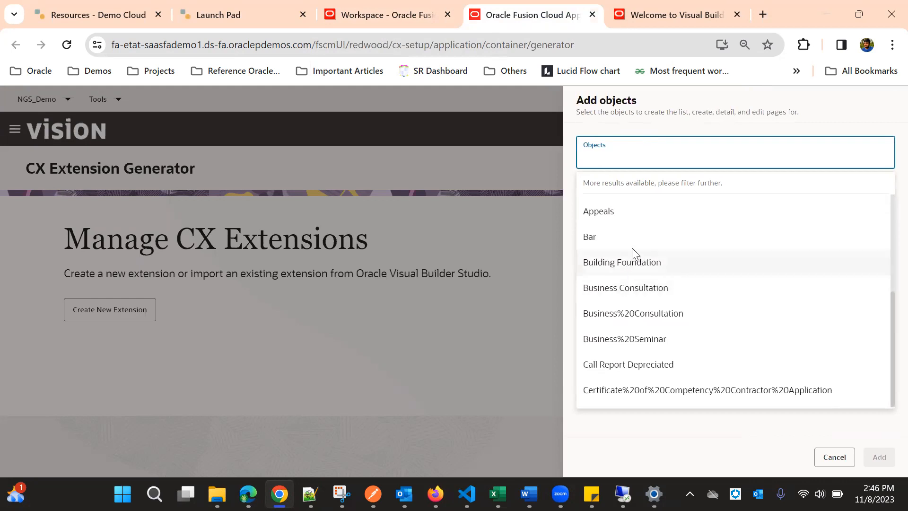
scroll(653, 346, up, 4)
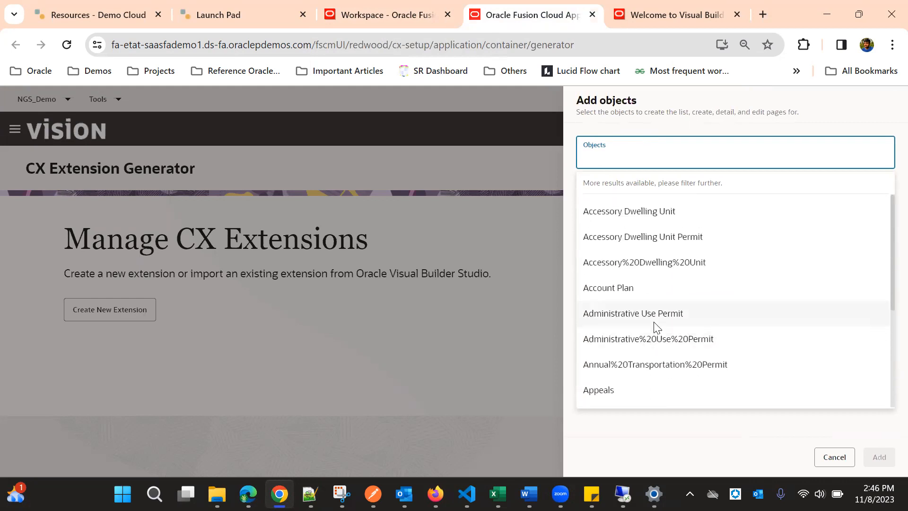
scroll(646, 265, down, 2)
scroll(643, 249, down, 2)
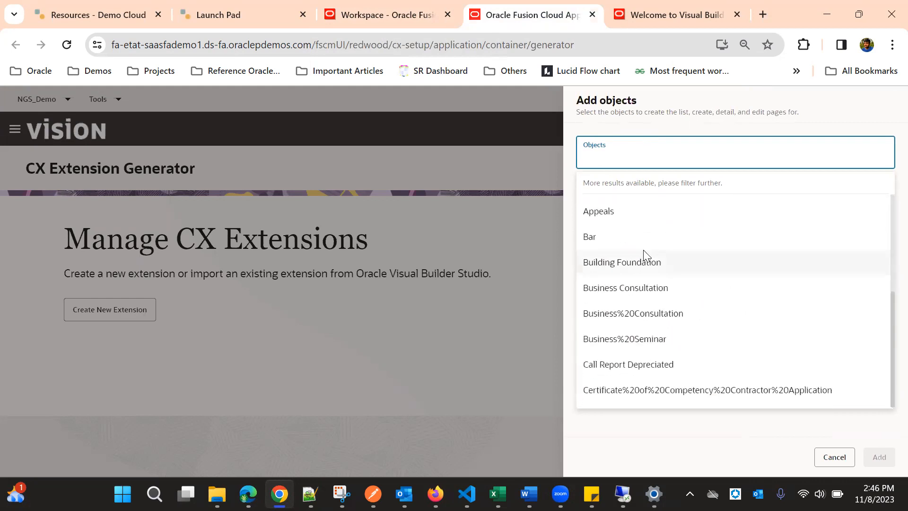
scroll(634, 337, up, 3)
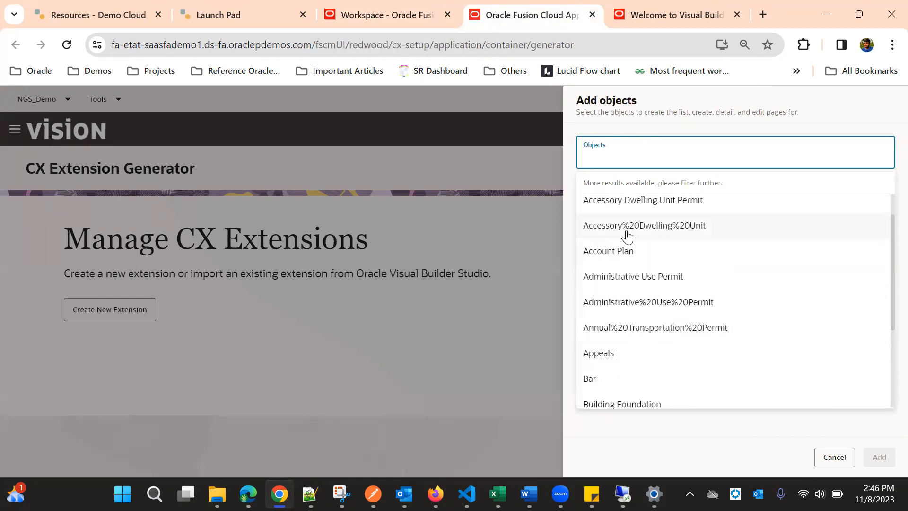
scroll(621, 284, down, 3)
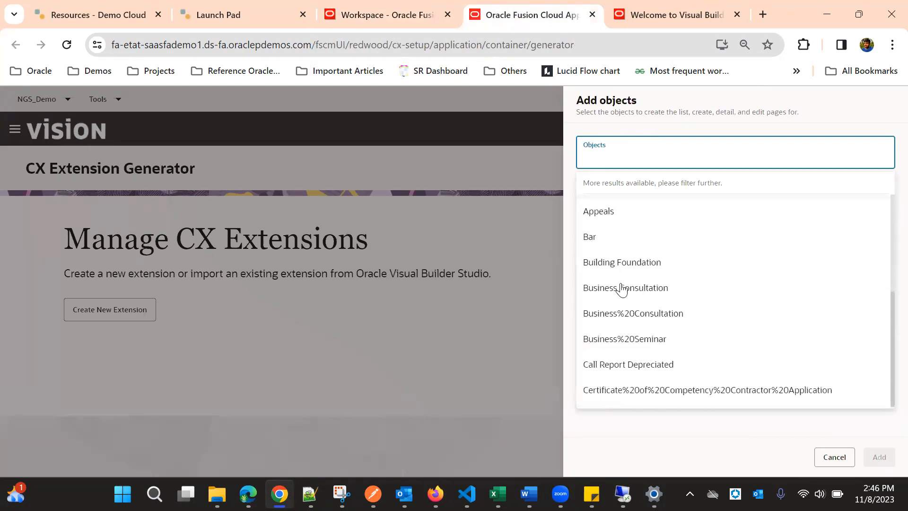
scroll(636, 331, up, 3)
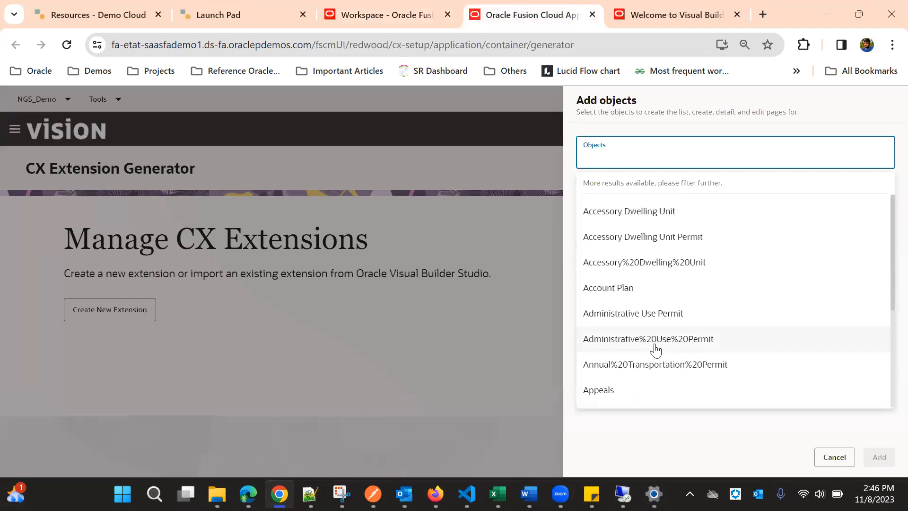
scroll(639, 279, down, 3)
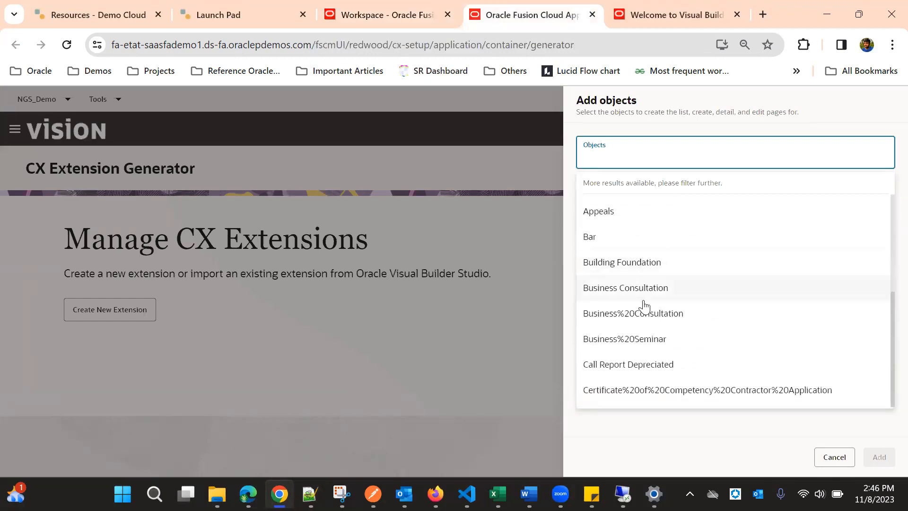
scroll(647, 326, up, 3)
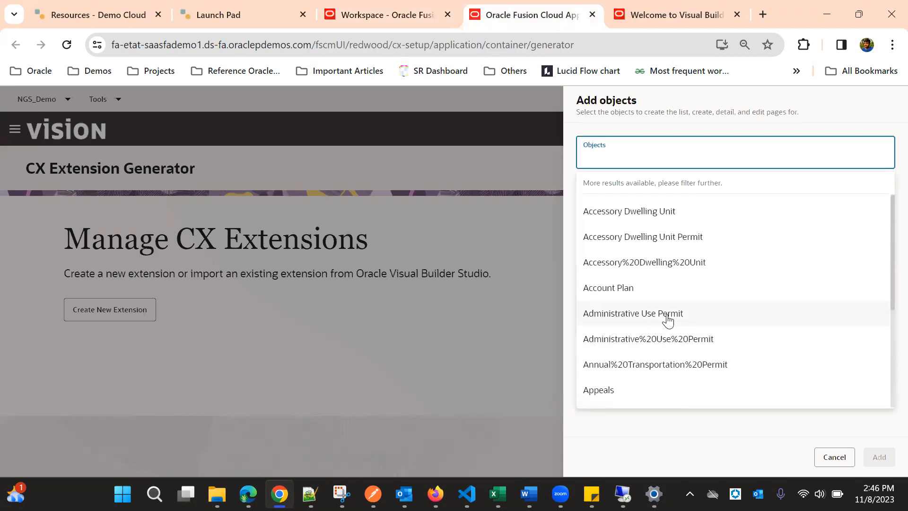
Find and select the Service Encounter and Event objects and add both to the new extension.
click(611, 159)
click(611, 160)
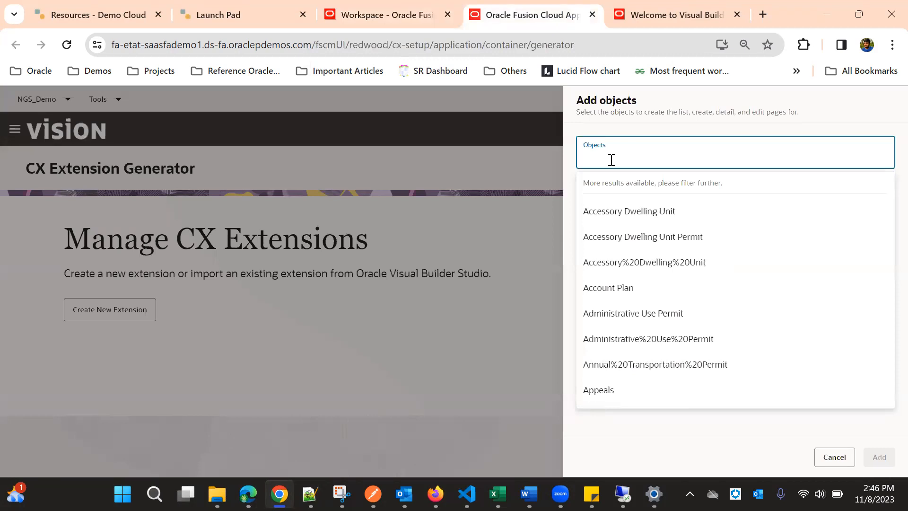
text(Ser)
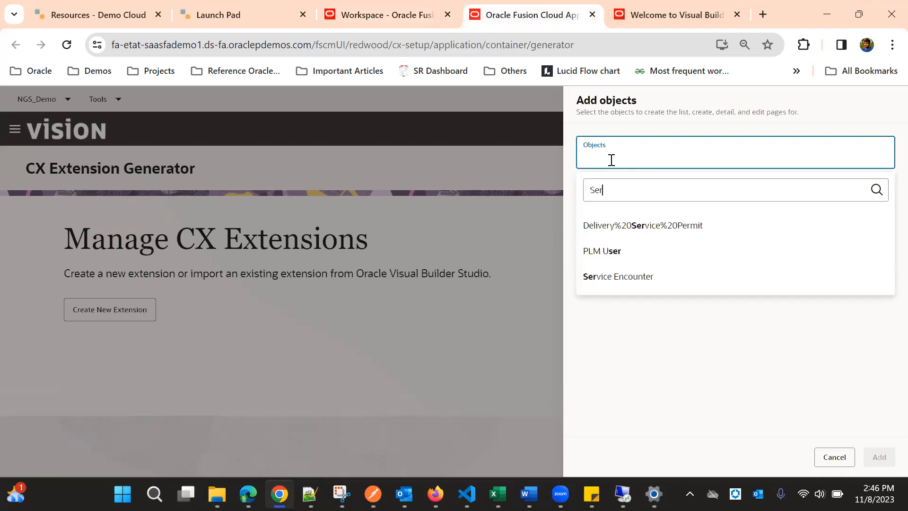
click(612, 277)
click(683, 166)
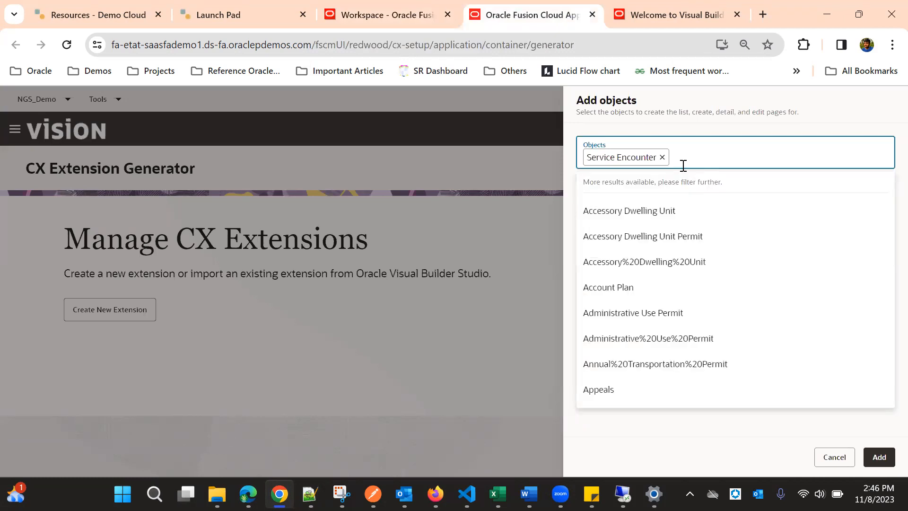
text(Eve)
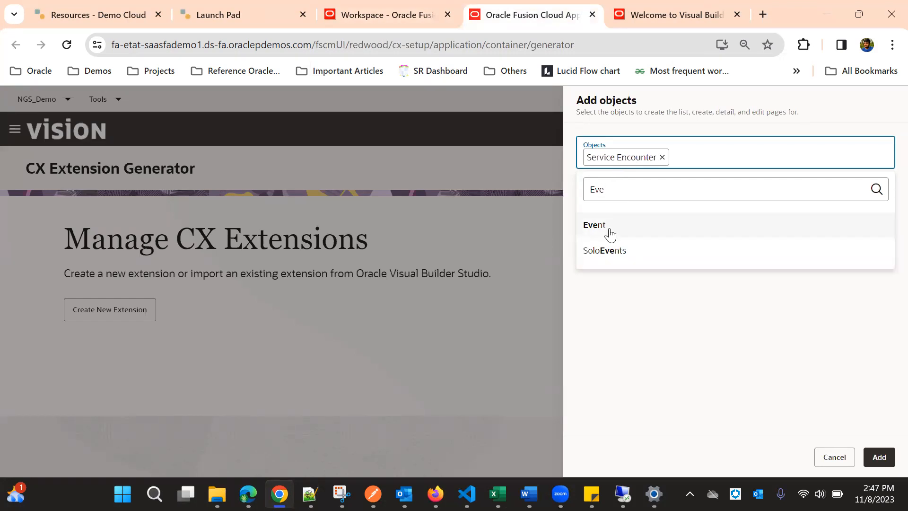
click(610, 233)
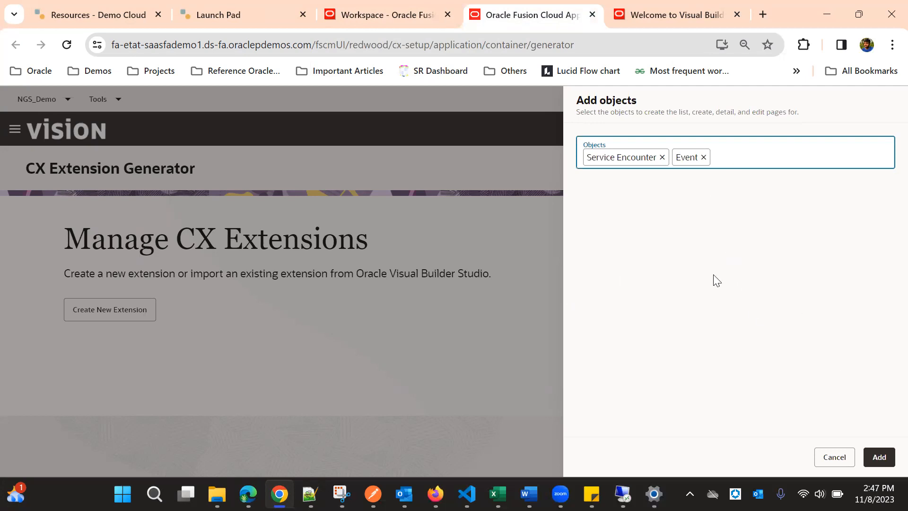
click(880, 457)
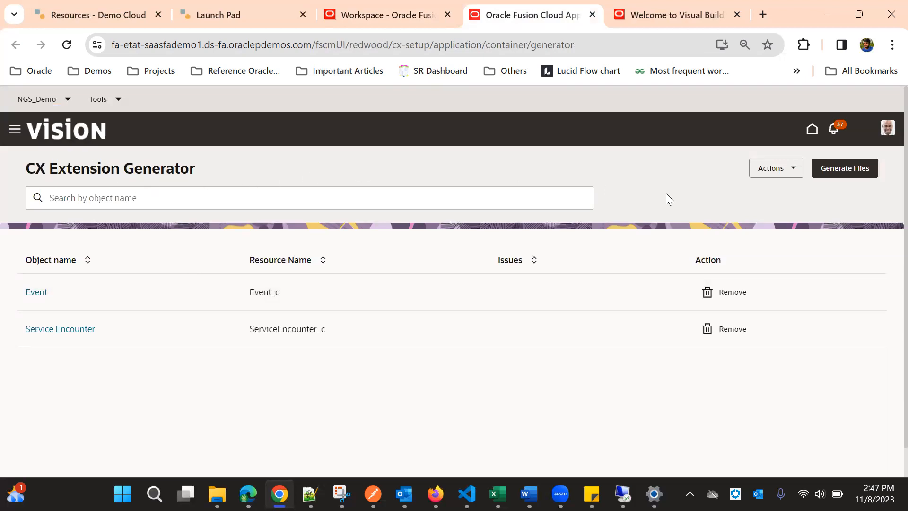
click(781, 169)
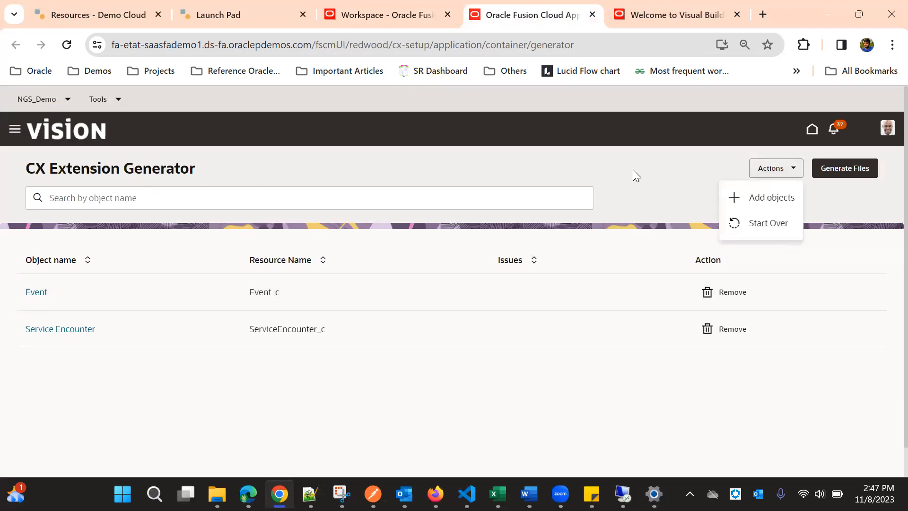
click(675, 185)
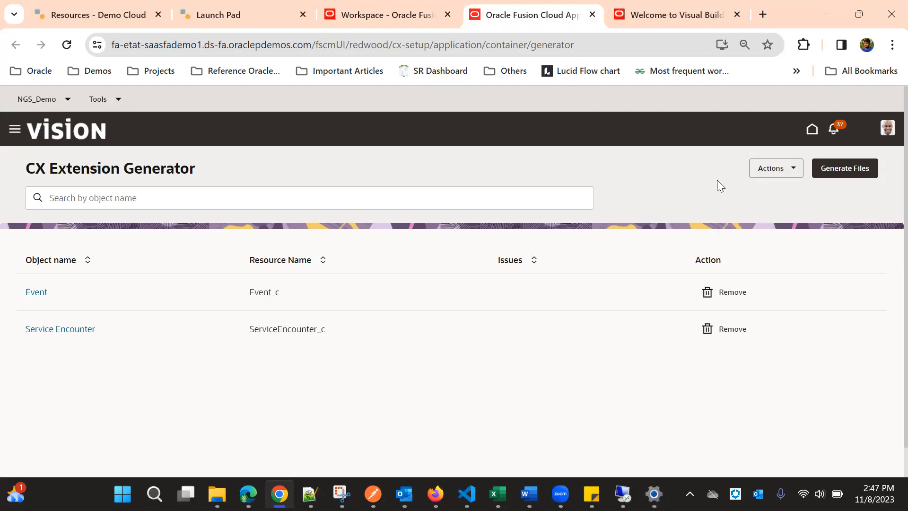
click(778, 169)
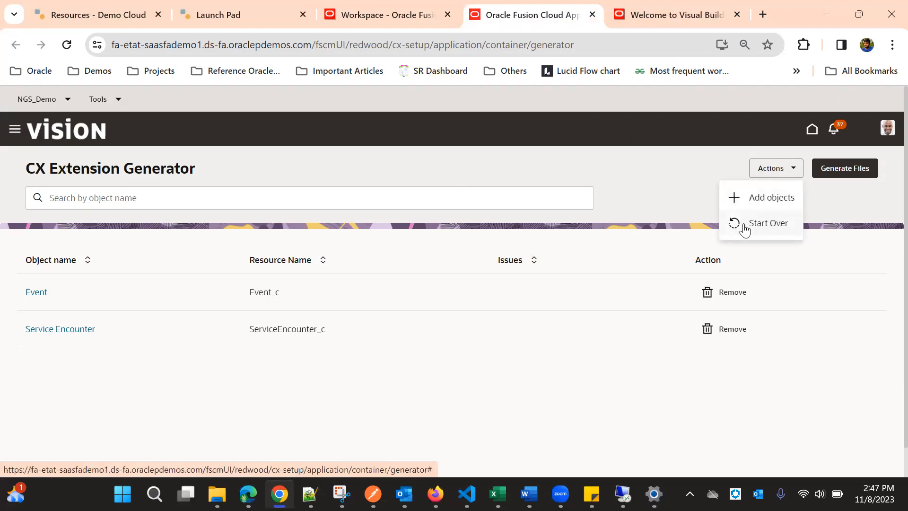
click(674, 172)
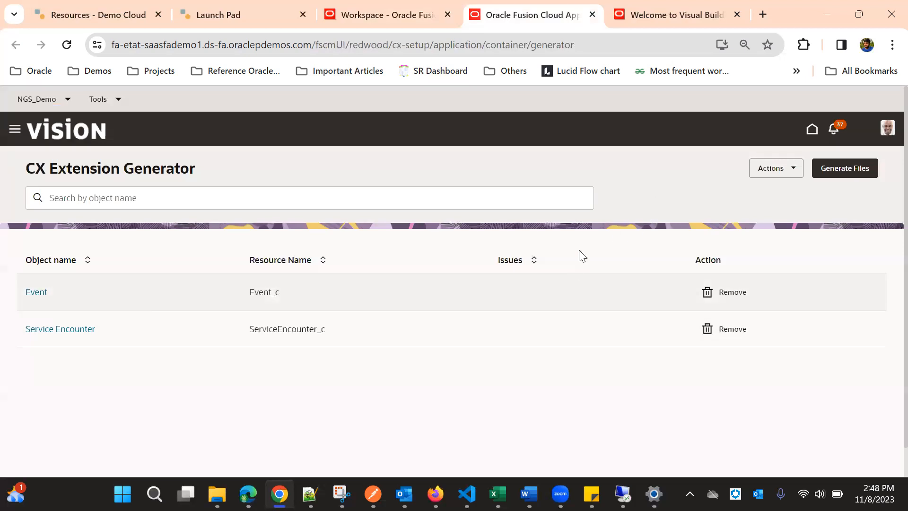
Generate the extension files and save them as custom (5).zip in the Downloads folder.
click(835, 171)
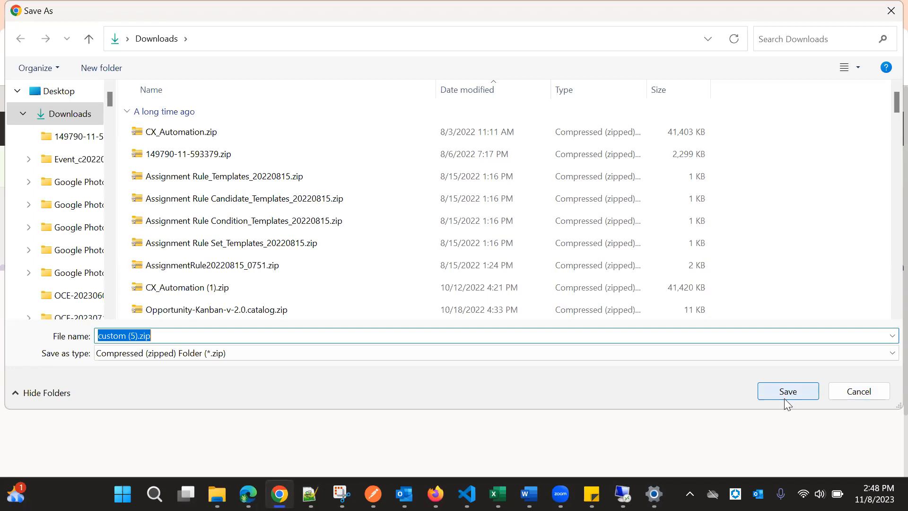
click(796, 385)
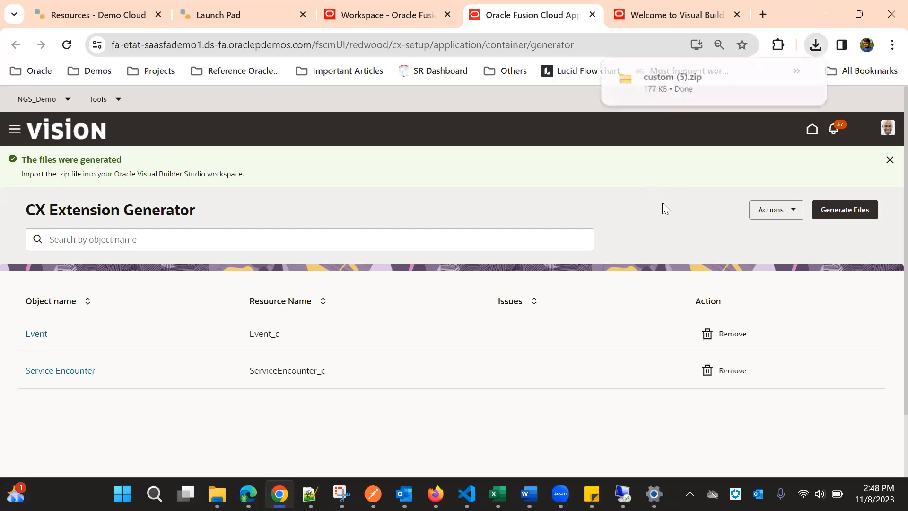
Switch to Visual Builder Studio, open the NGS Custom App project and go to its full list of workspaces.
click(664, 6)
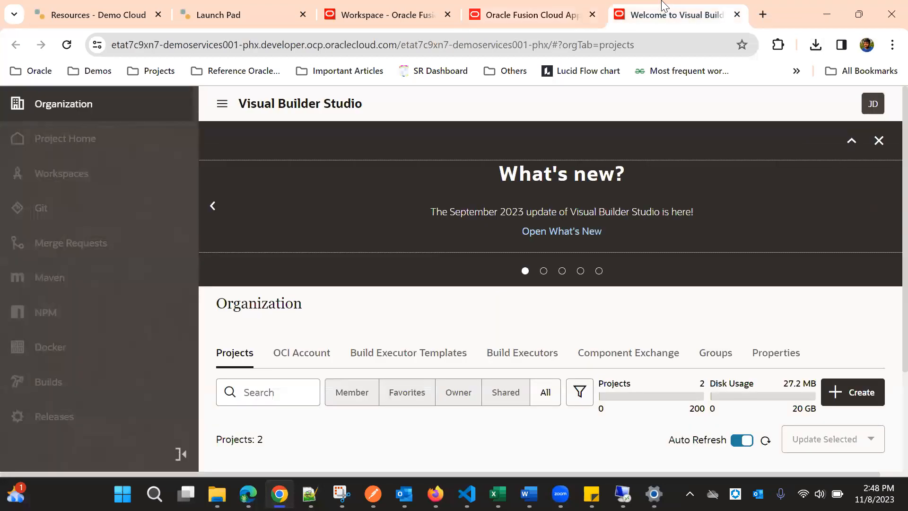
scroll(405, 270, down, 3)
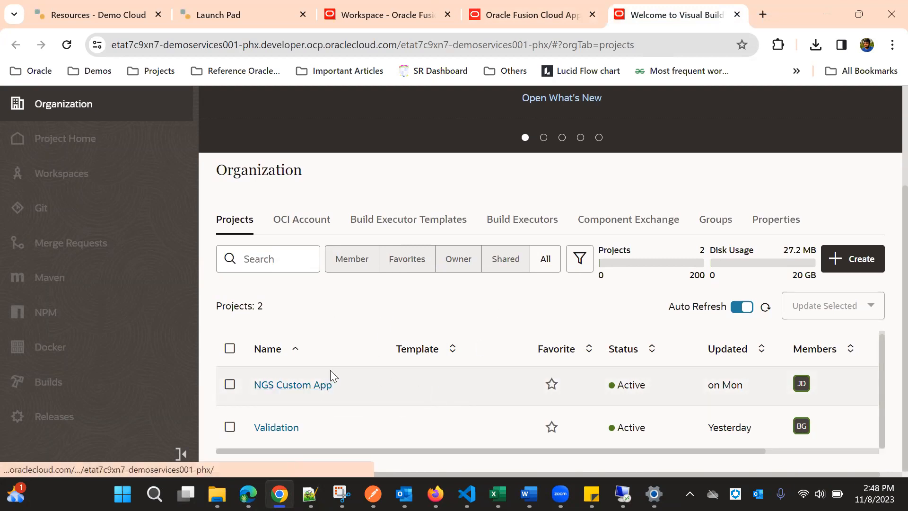
click(314, 387)
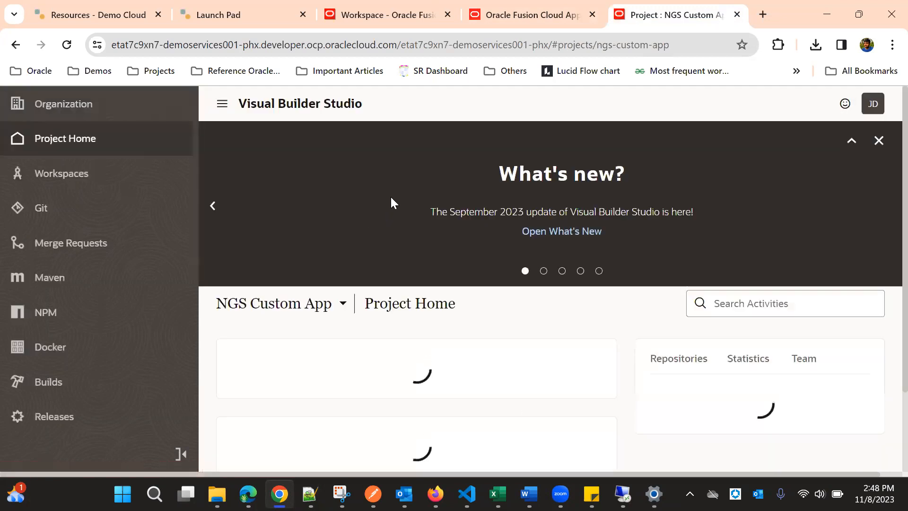
scroll(391, 201, down, 10)
scroll(374, 310, up, 4)
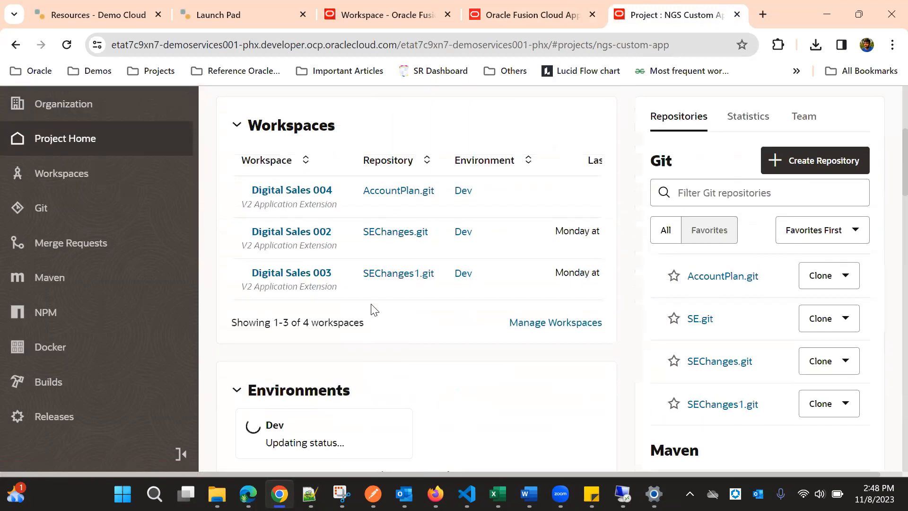
click(549, 324)
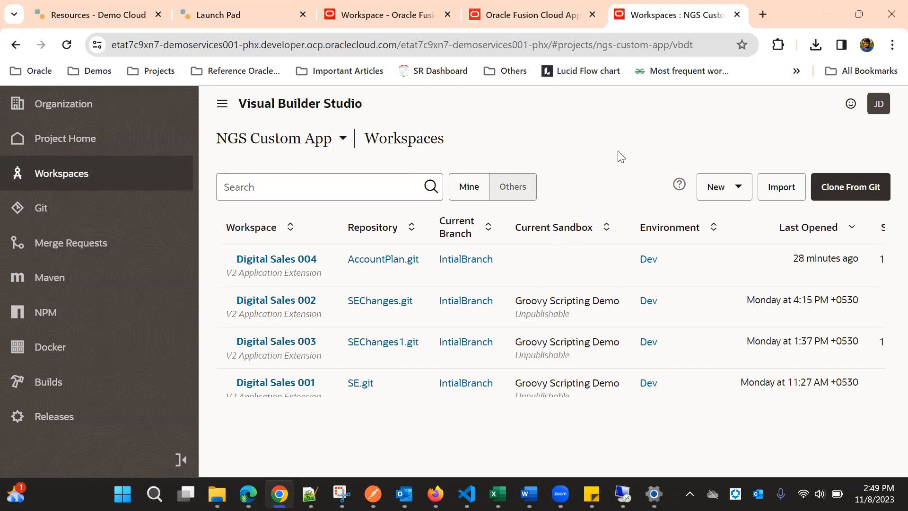
Start a new application extension in the project and name it Service Encounter and Event Changes.
click(724, 189)
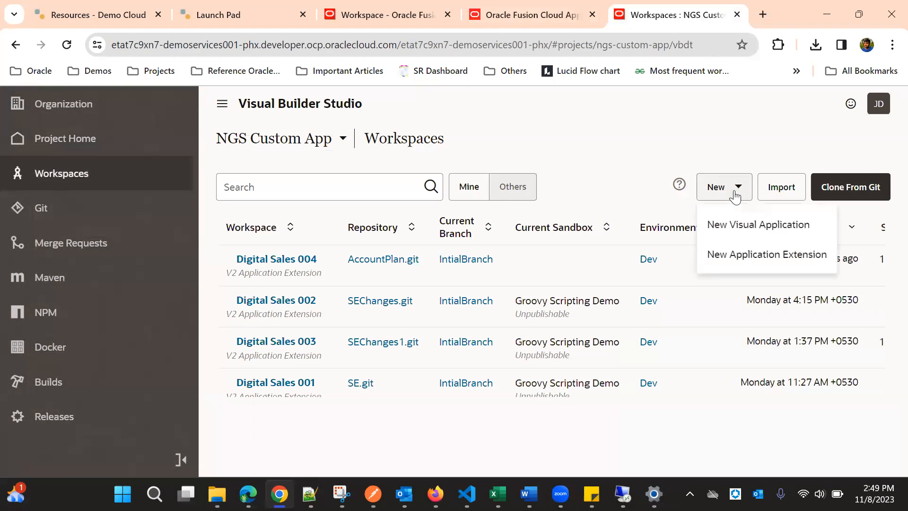
click(756, 257)
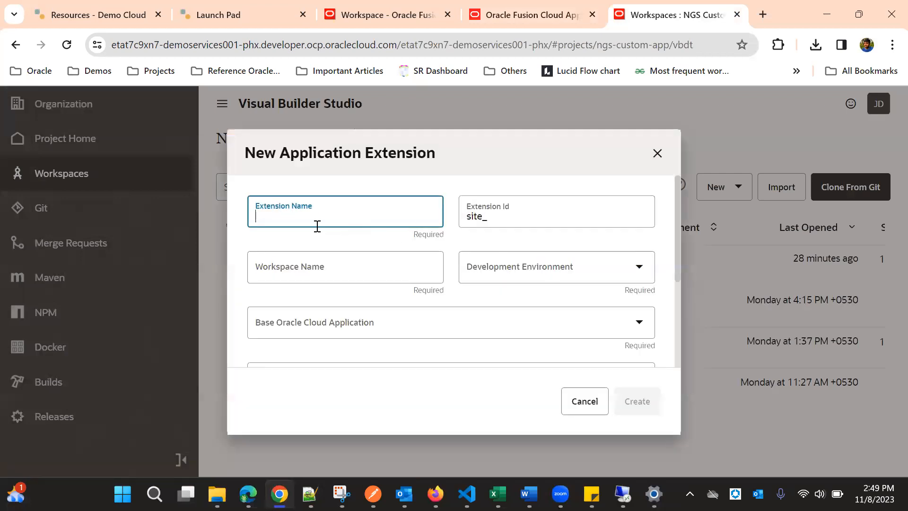
click(317, 226)
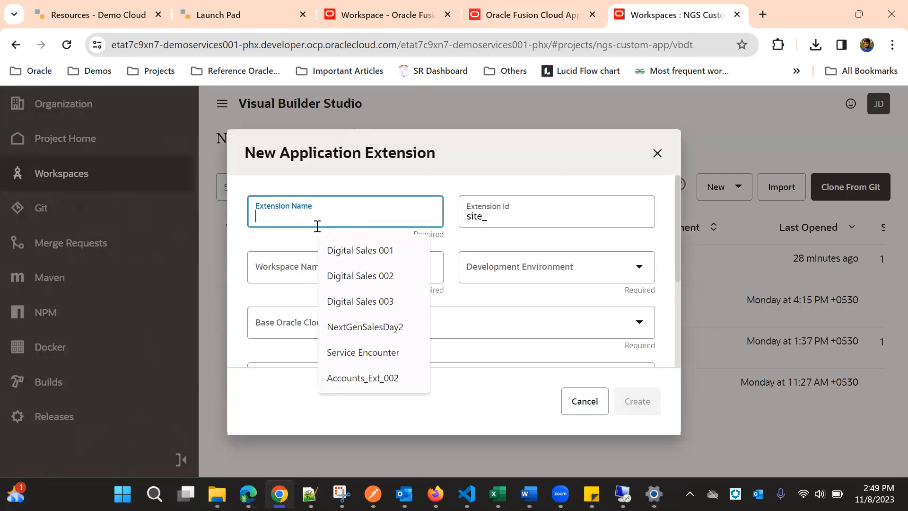
click(363, 354)
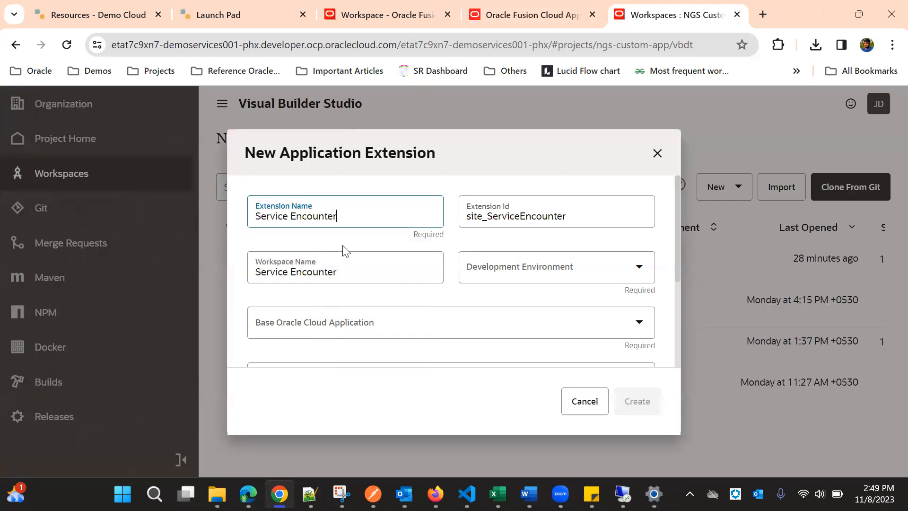
click(359, 218)
text(and Evnt)
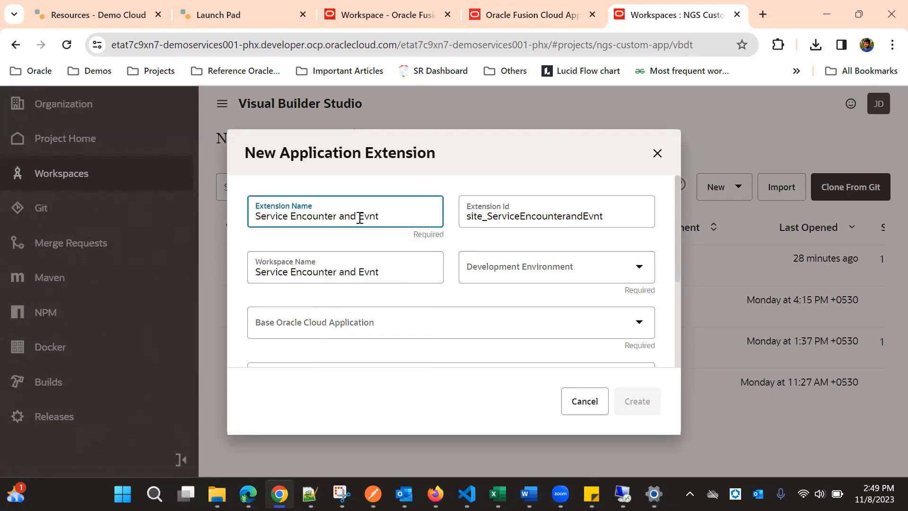
key(BackSpace)
key(BackSpace)
text(ent Changes)
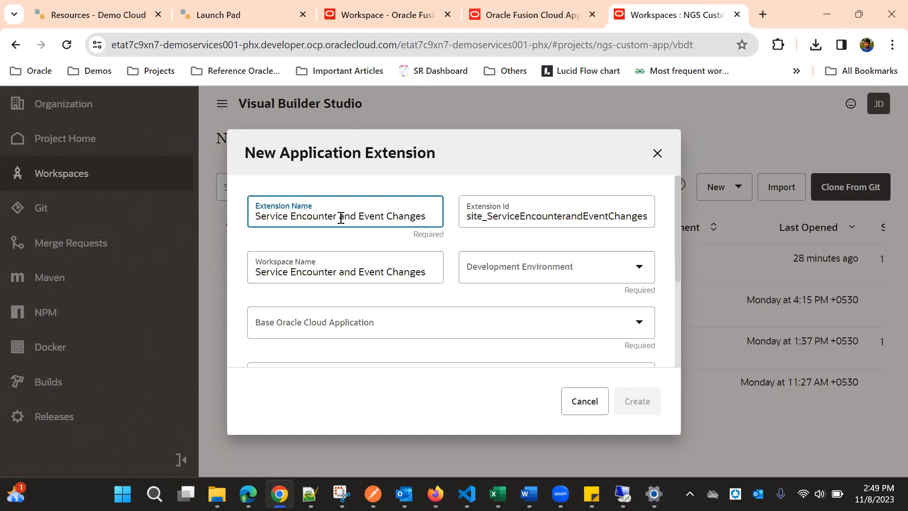
click(390, 189)
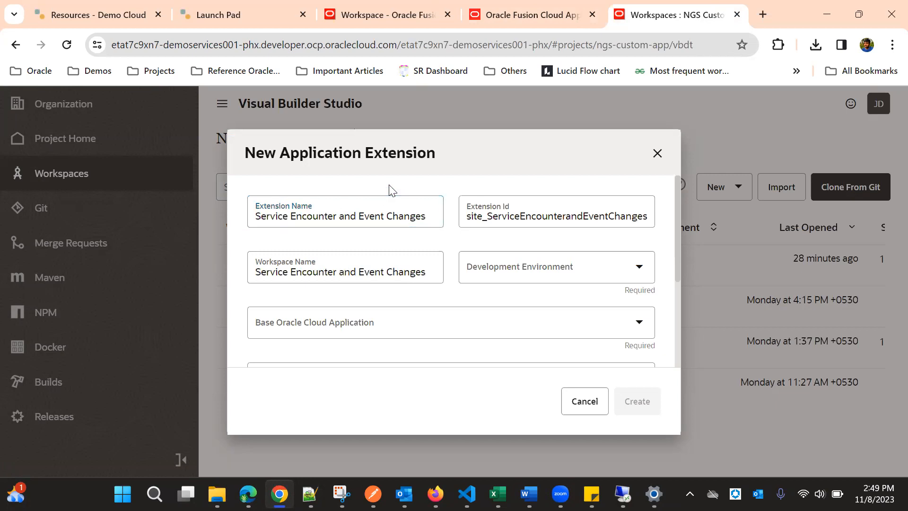
Set the extension's development environment to Dev and its base Oracle Cloud application to CX Sales (from CX Sales).
click(502, 279)
click(503, 307)
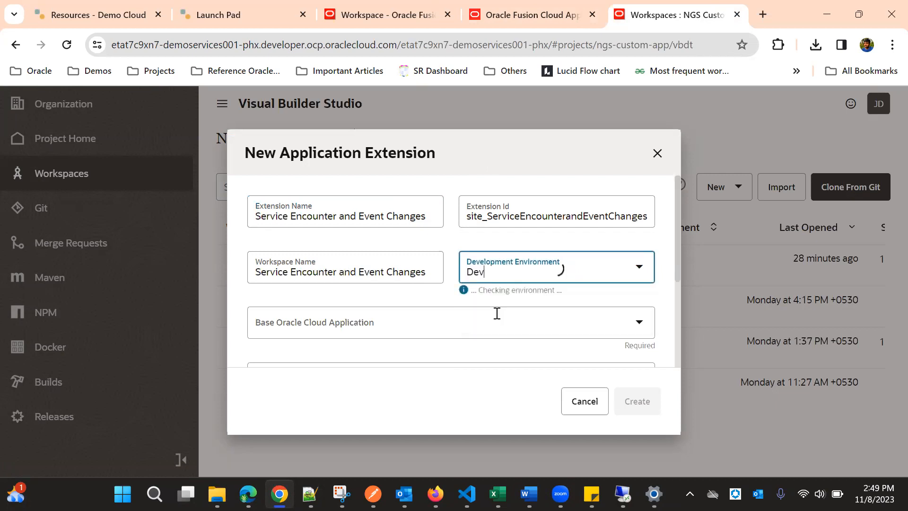
click(284, 324)
key(BackSpace)
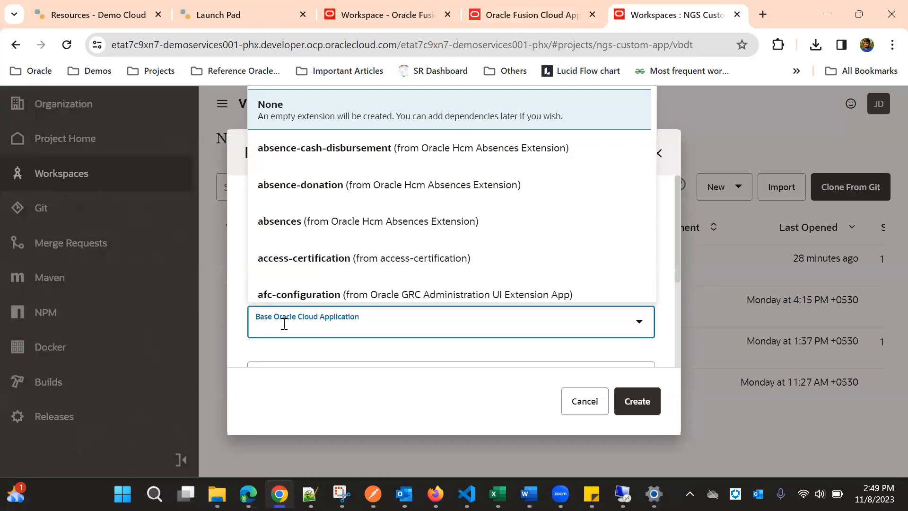
text(CX )
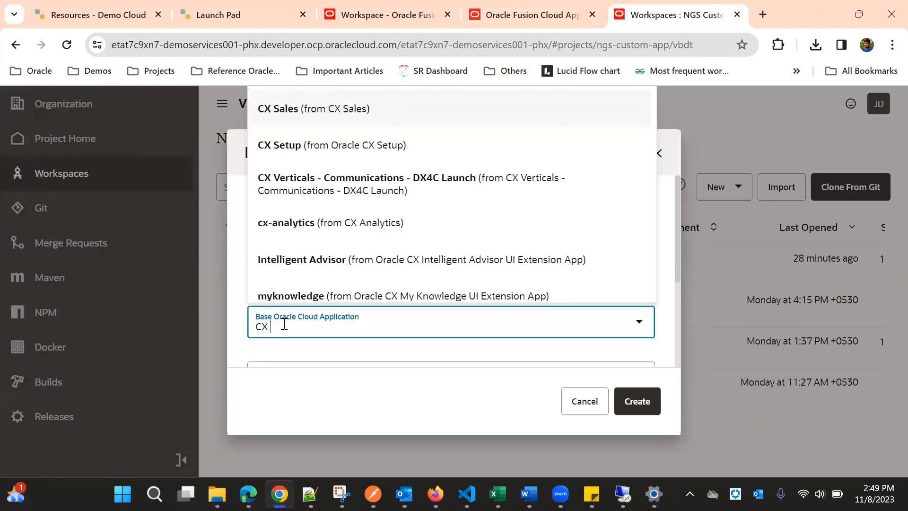
text(Sale)
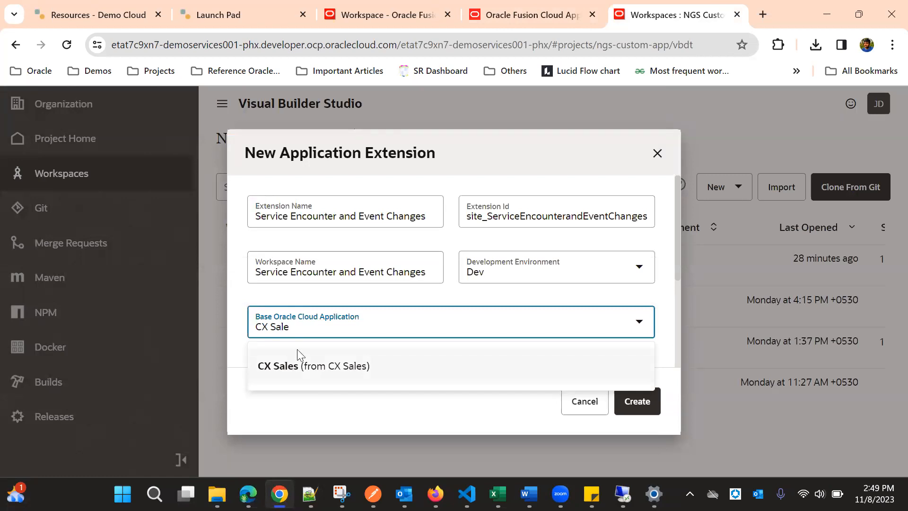
click(298, 362)
Choose to create a new Git repository for the extension instead of using the scratch repository.
scroll(401, 301, down, 3)
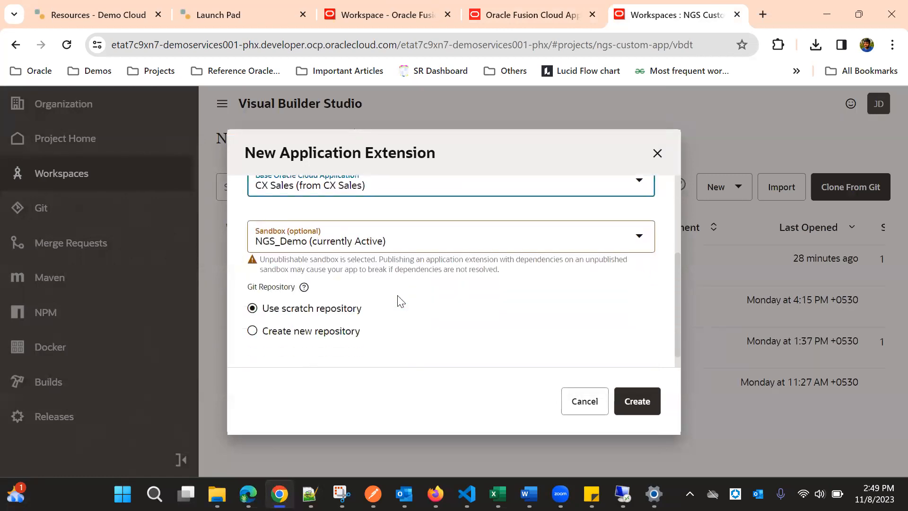
scroll(397, 299, up, 2)
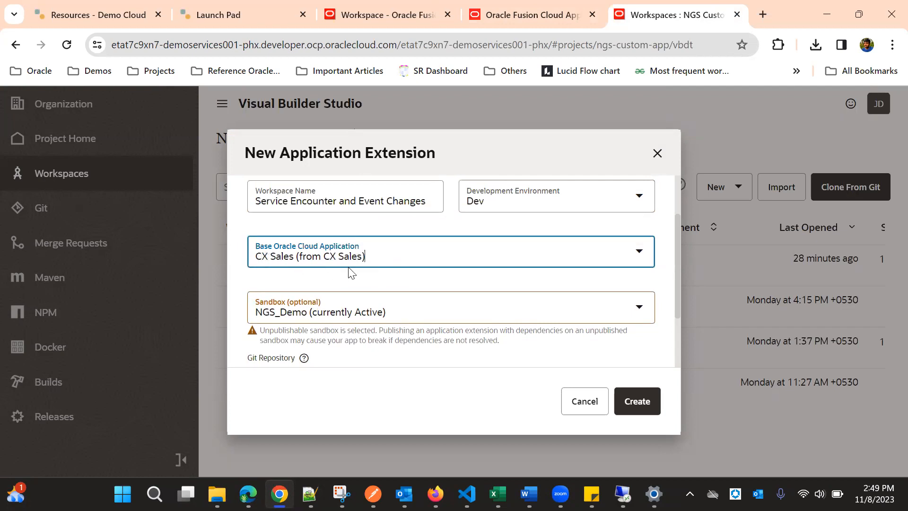
scroll(416, 236, down, 2)
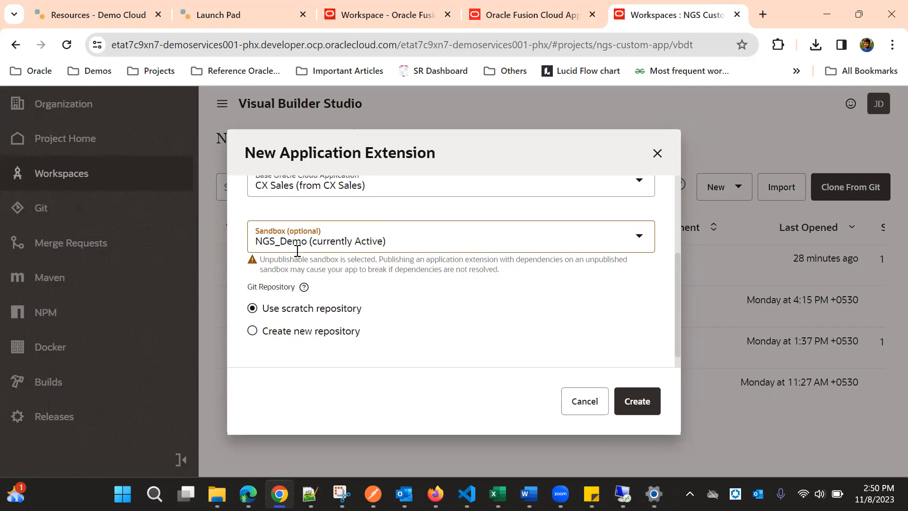
scroll(396, 290, up, 2)
scroll(396, 292, down, 2)
click(259, 323)
scroll(377, 285, down, 1)
Name the new Git repository SEAndEventChanges.
click(308, 300)
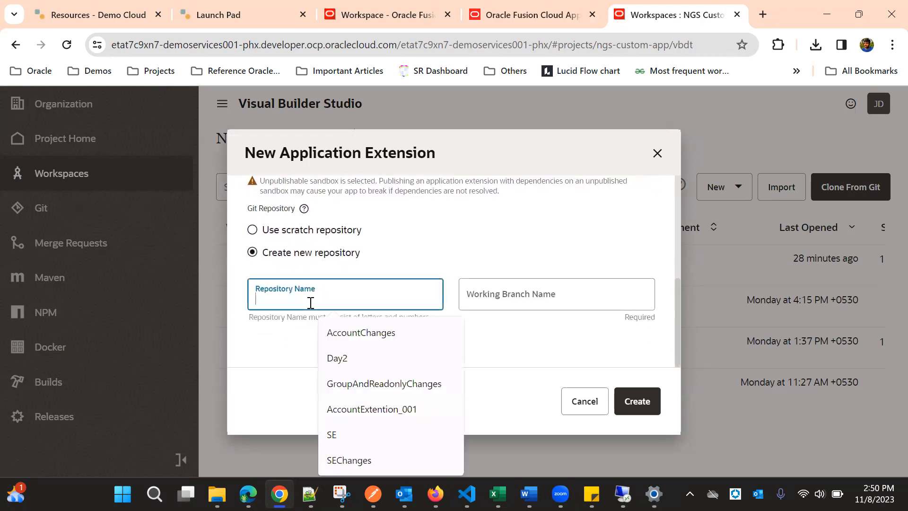
click(284, 302)
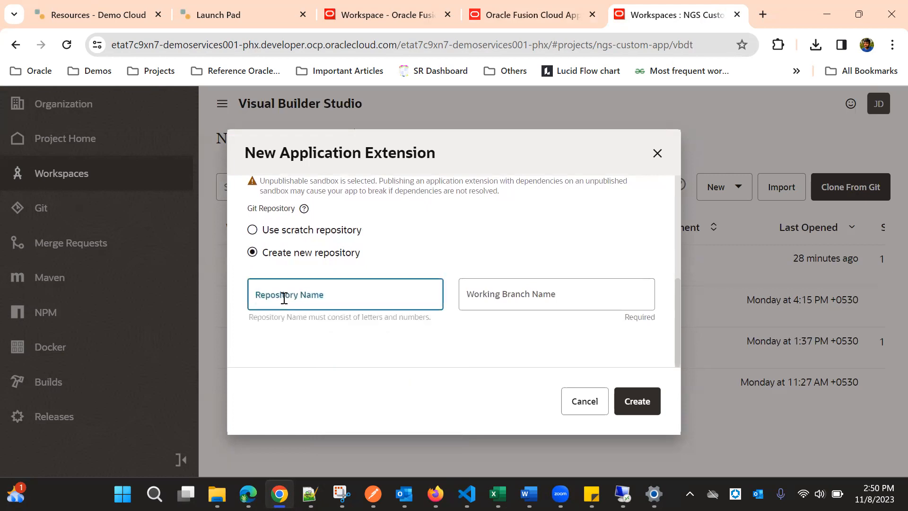
click(406, 274)
click(310, 297)
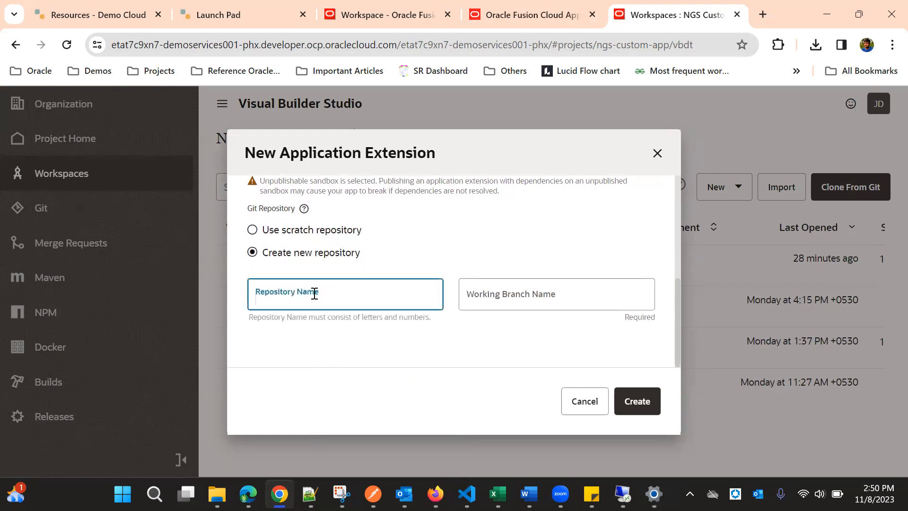
scroll(304, 297, up, 5)
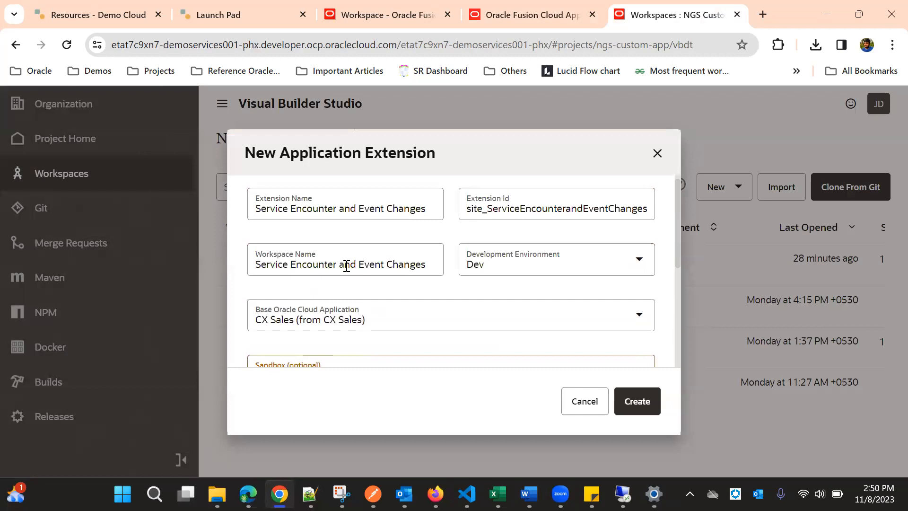
scroll(347, 266, down, 5)
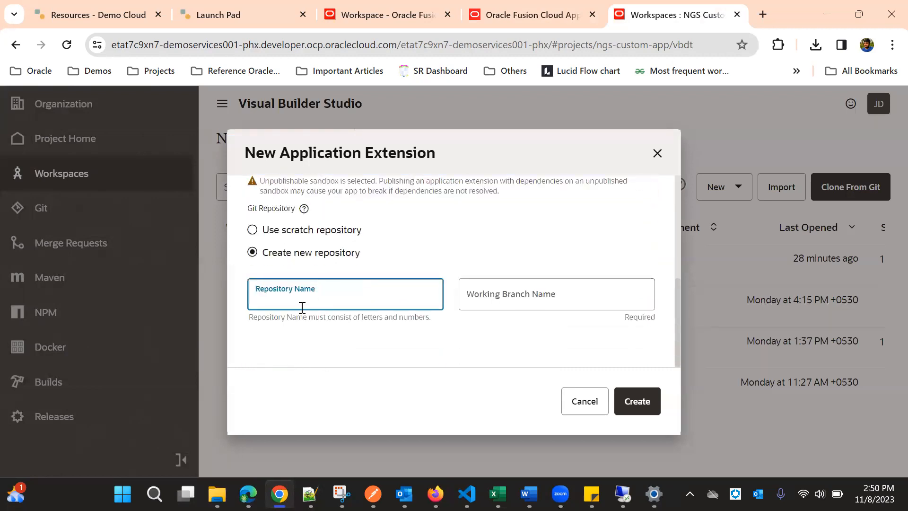
click(300, 305)
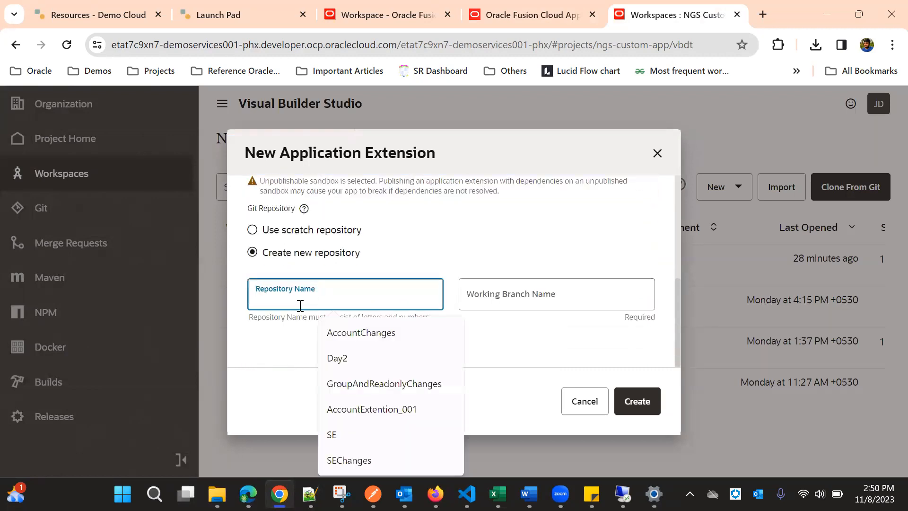
scroll(300, 307, up, 5)
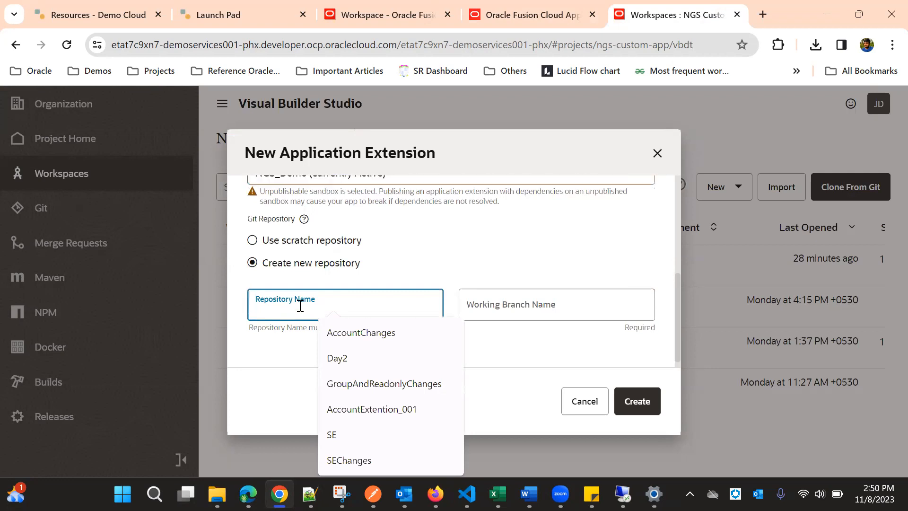
scroll(331, 237, down, 5)
click(272, 293)
click(269, 304)
text(SE)
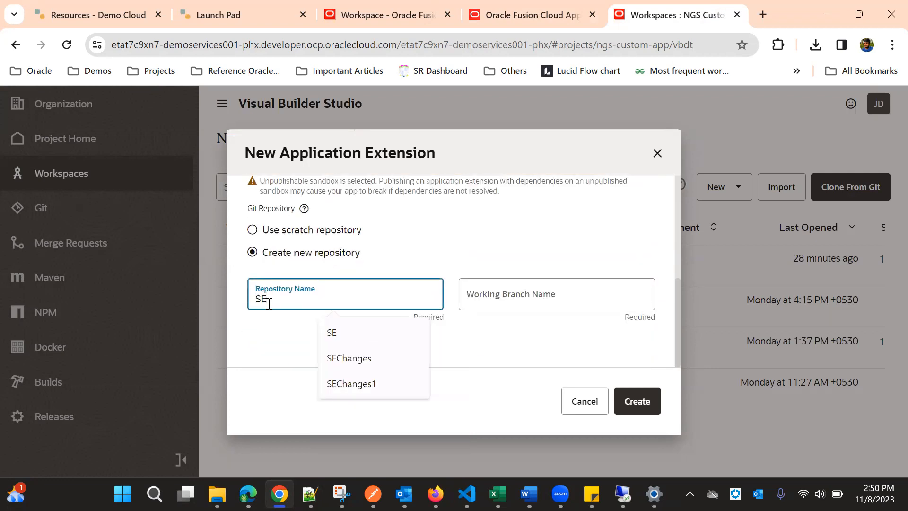
text(and)
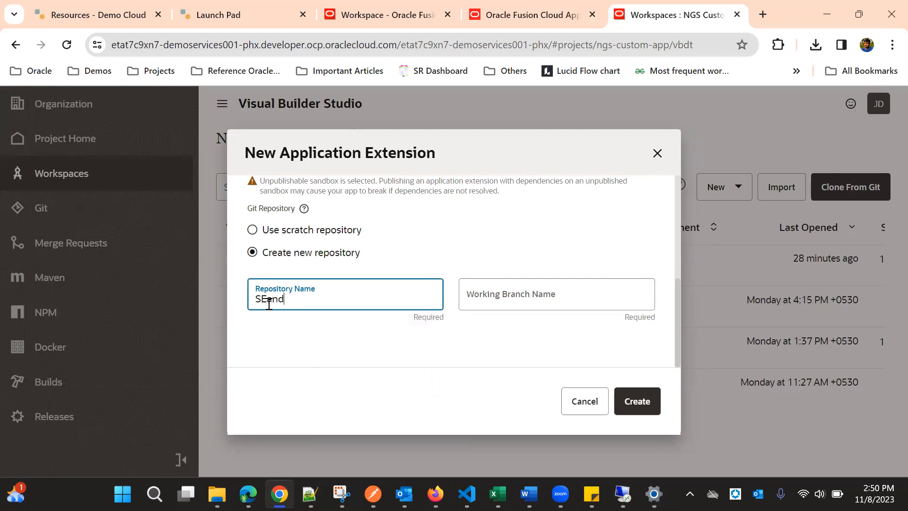
key(BackSpace)
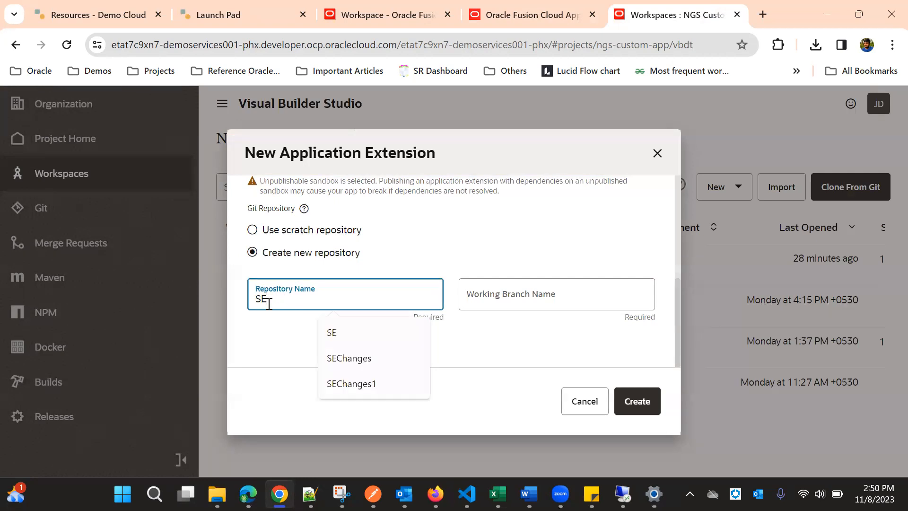
text(_)
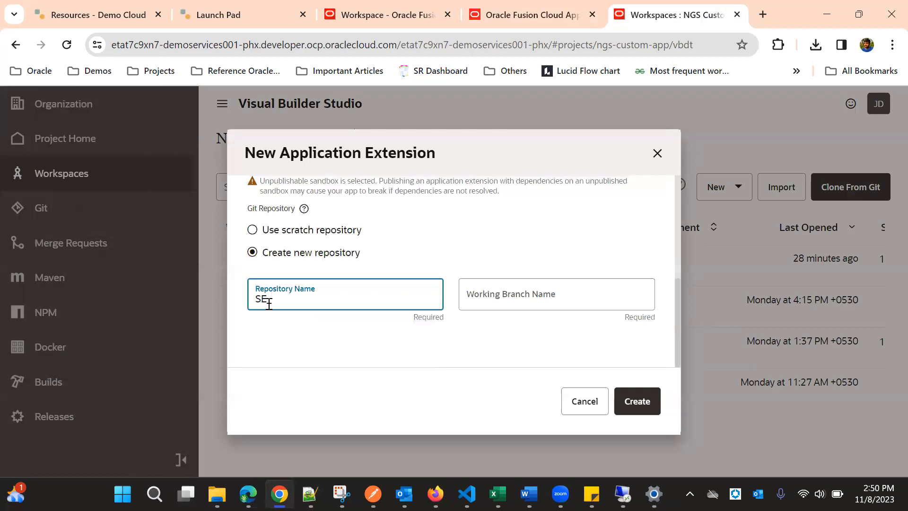
key(BackSpace)
text(ANd)
text(EventChanges)
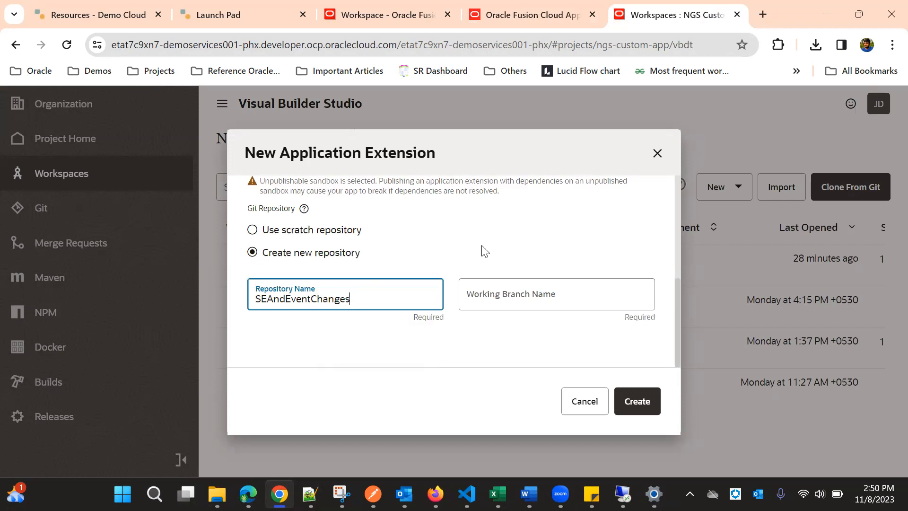
Set the working branch name of the new repository to IntialBranch.
click(493, 293)
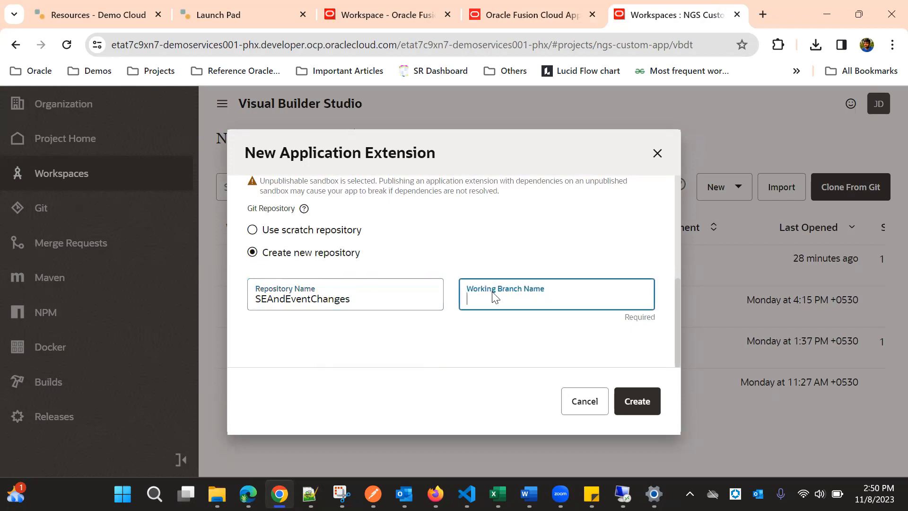
text(IntialBranch)
click(590, 327)
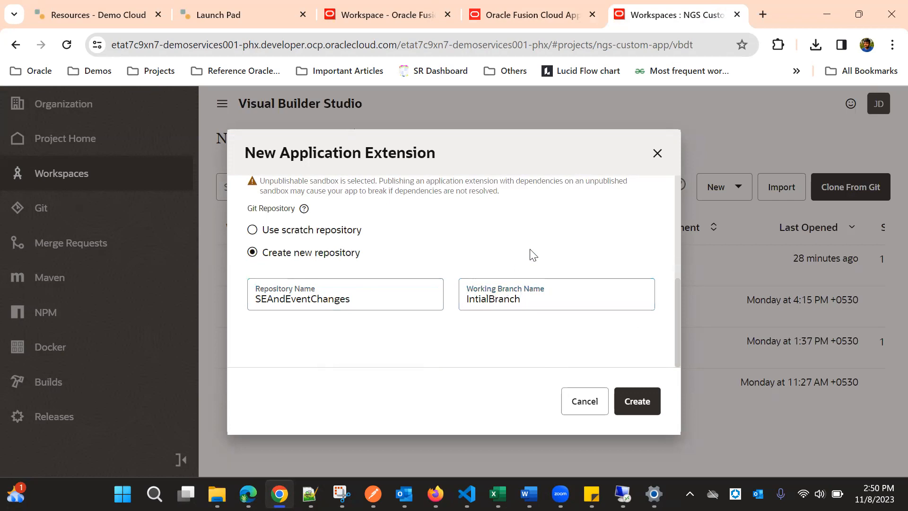
Replace the new application extension's Extension Id with site_cxsales_Extension.
scroll(531, 258, up, 5)
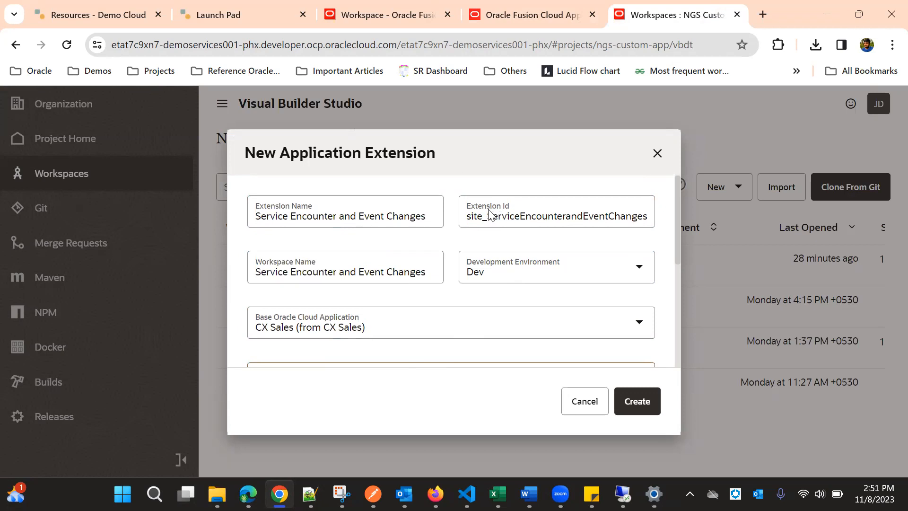
double_click(575, 216)
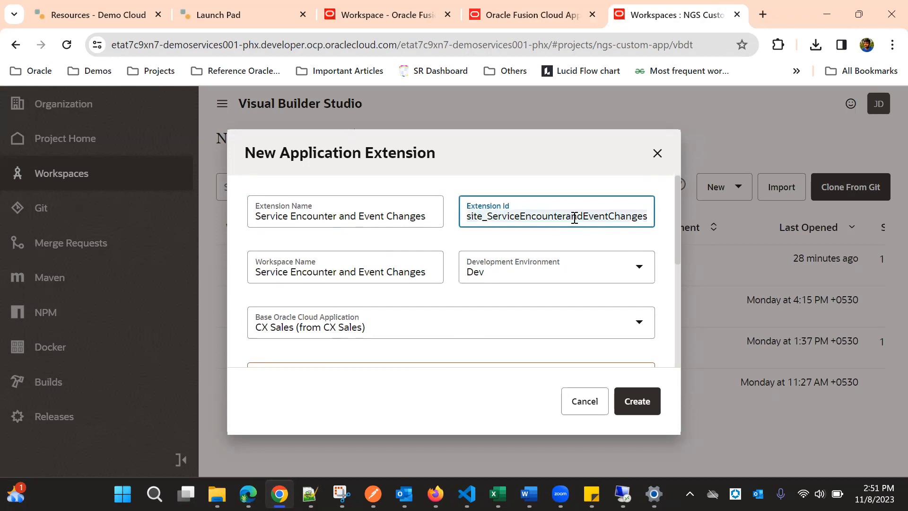
key(BackSpace)
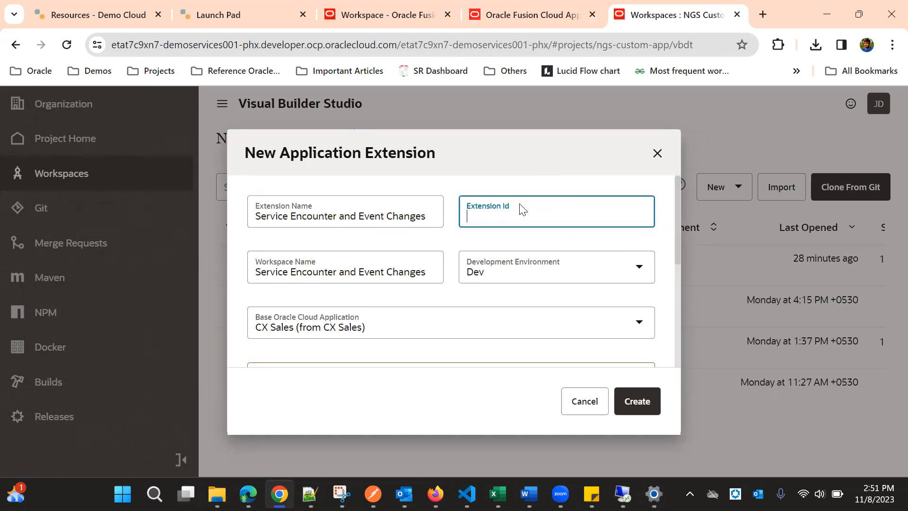
click(505, 215)
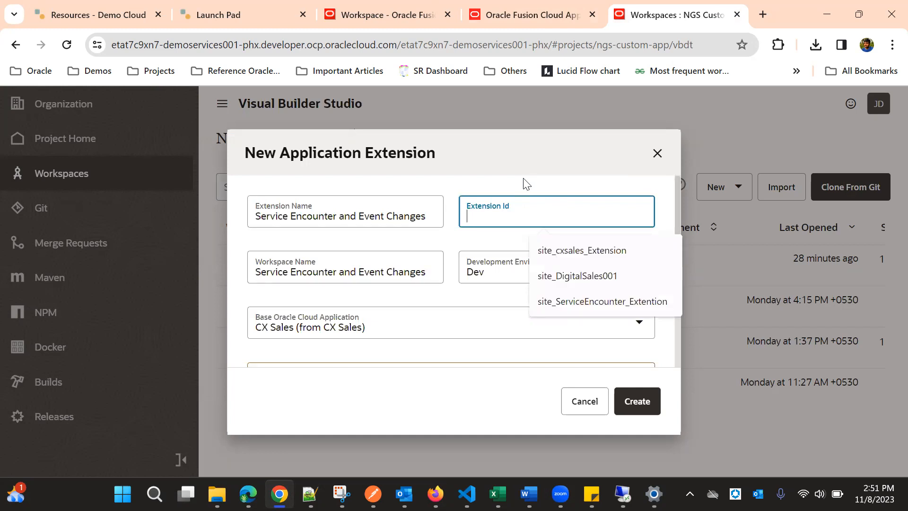
click(559, 242)
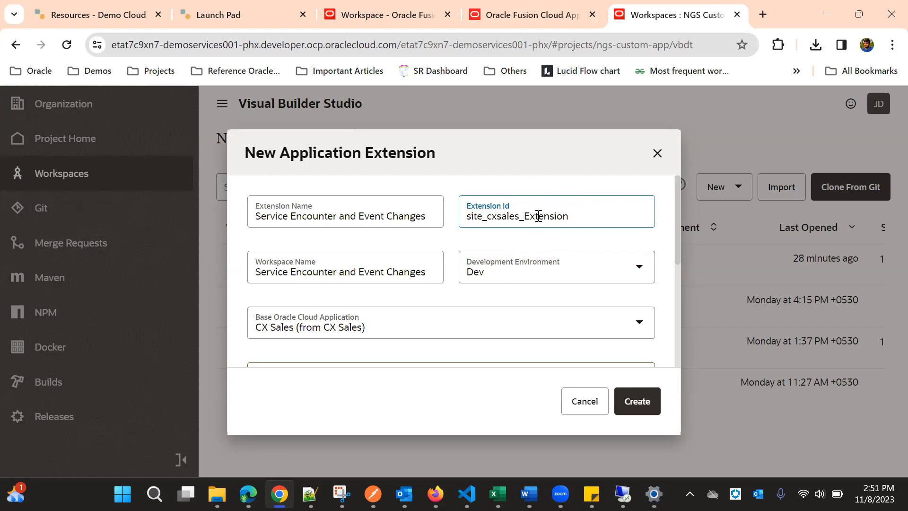
click(546, 6)
click(686, 7)
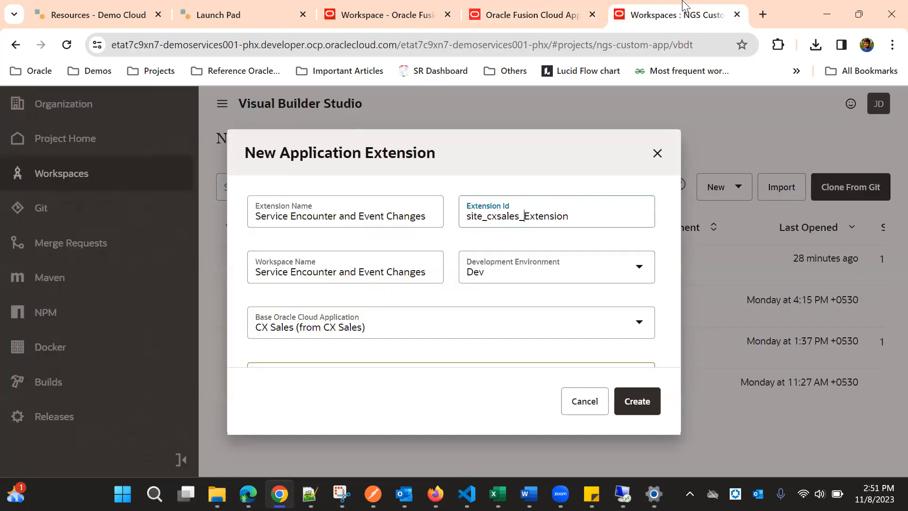
double_click(549, 221)
click(539, 184)
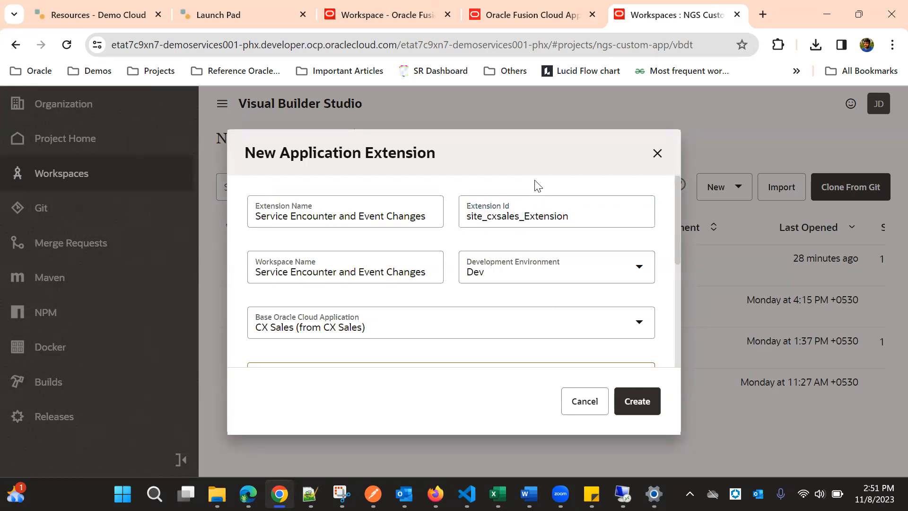
click(525, 225)
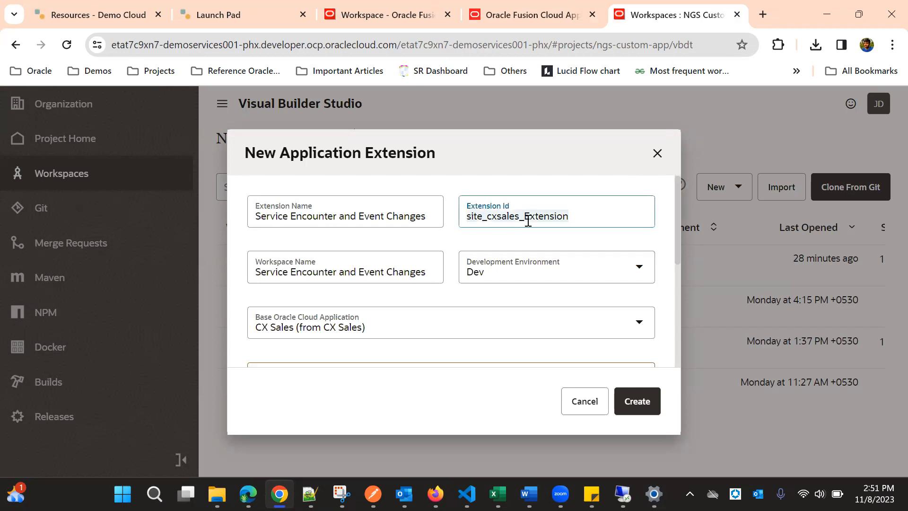
click(545, 188)
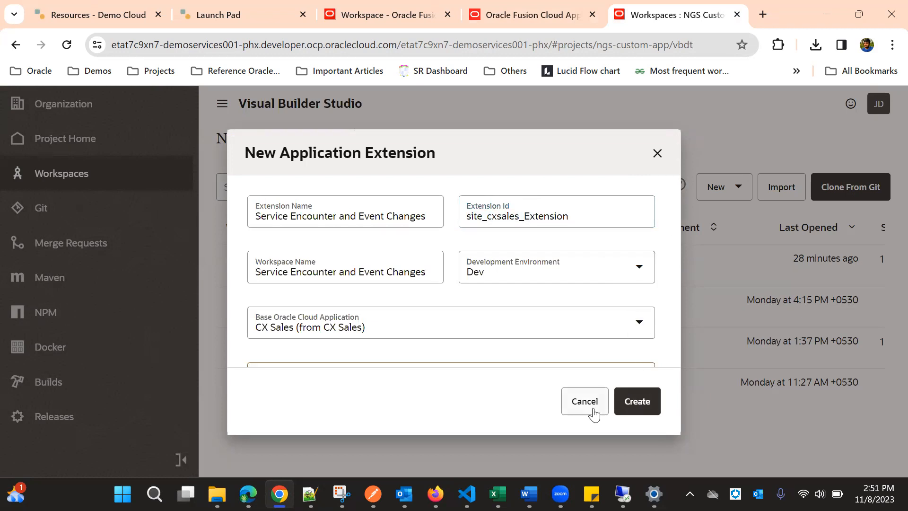
Create the Service Encounter and Event Changes application extension with the entered settings.
scroll(614, 294, down, 5)
click(639, 402)
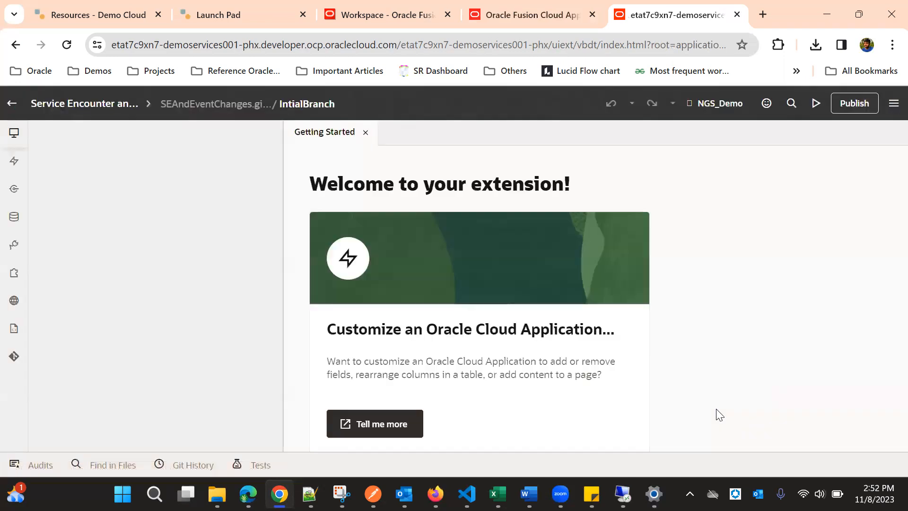
scroll(660, 194, down, 3)
scroll(660, 194, up, 3)
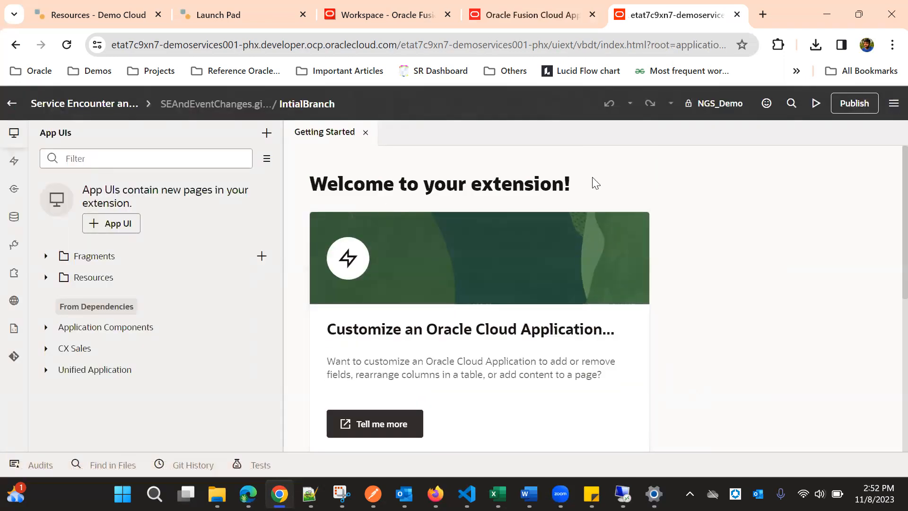
scroll(518, 179, down, 2)
scroll(536, 234, up, 2)
Start importing resources into the extension and browse to the Downloads folder holding the custom zip files.
click(892, 106)
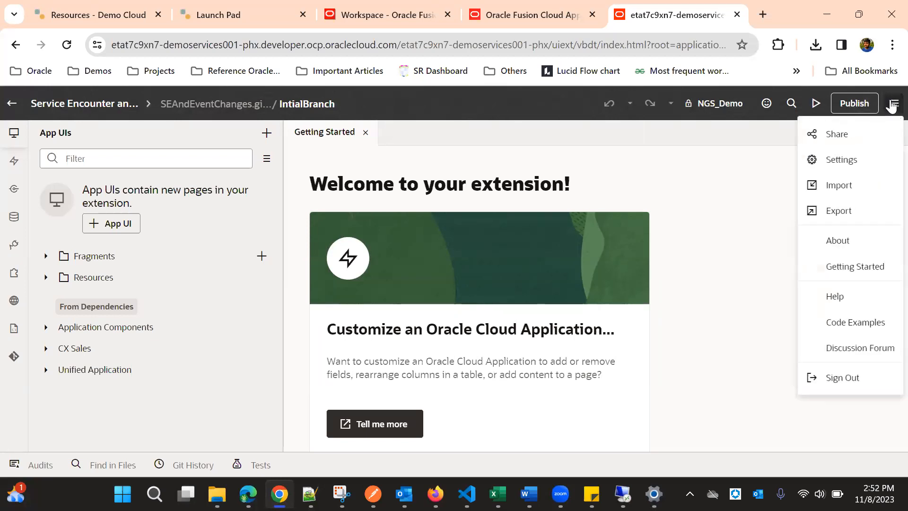
click(836, 188)
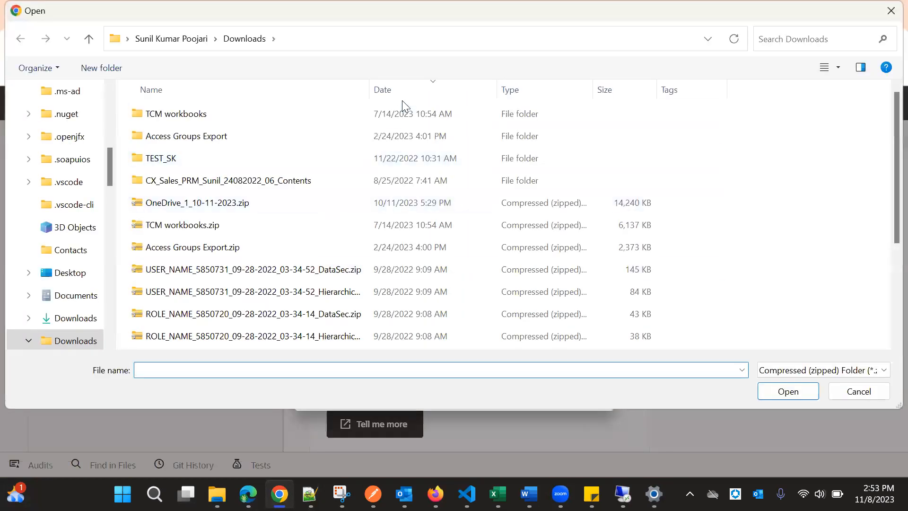
click(409, 91)
scroll(68, 237, up, 3)
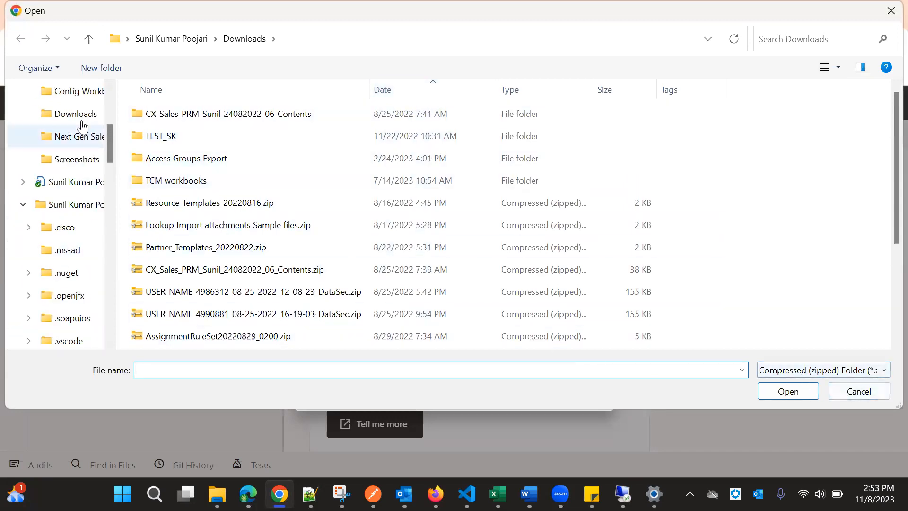
scroll(84, 125, down, 3)
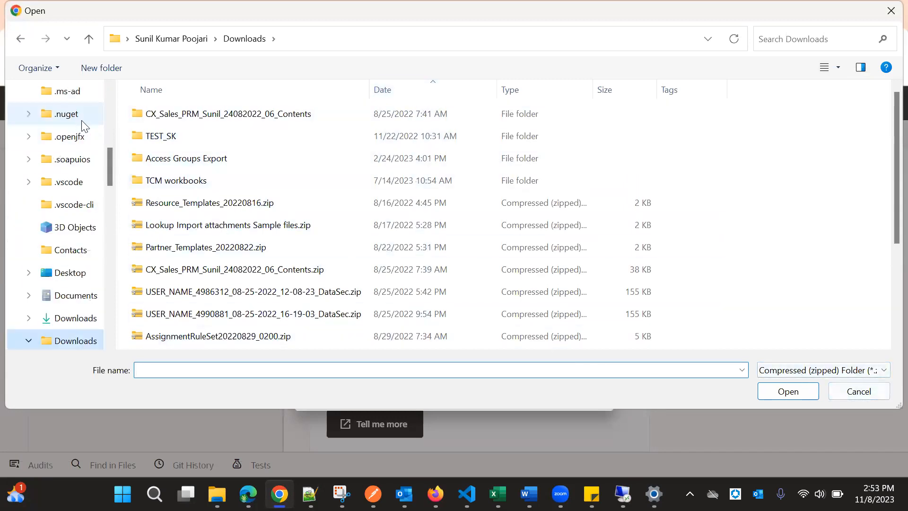
click(398, 100)
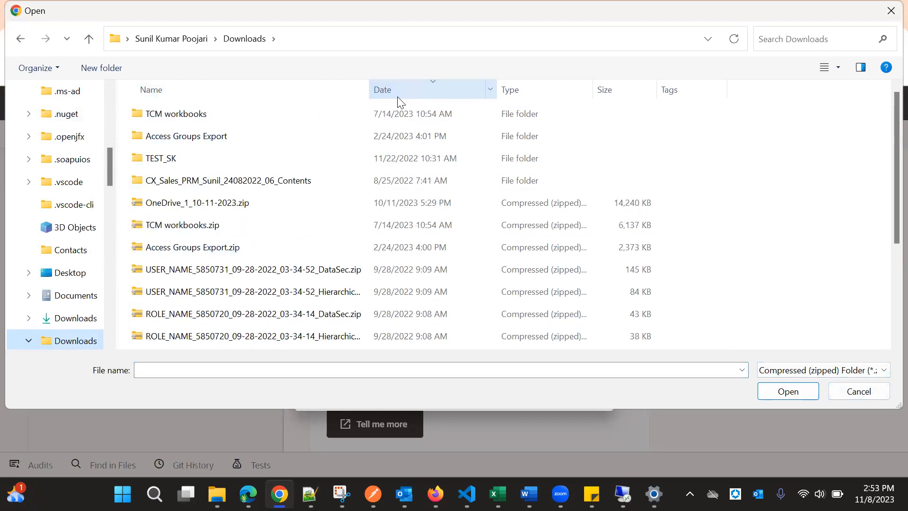
click(445, 83)
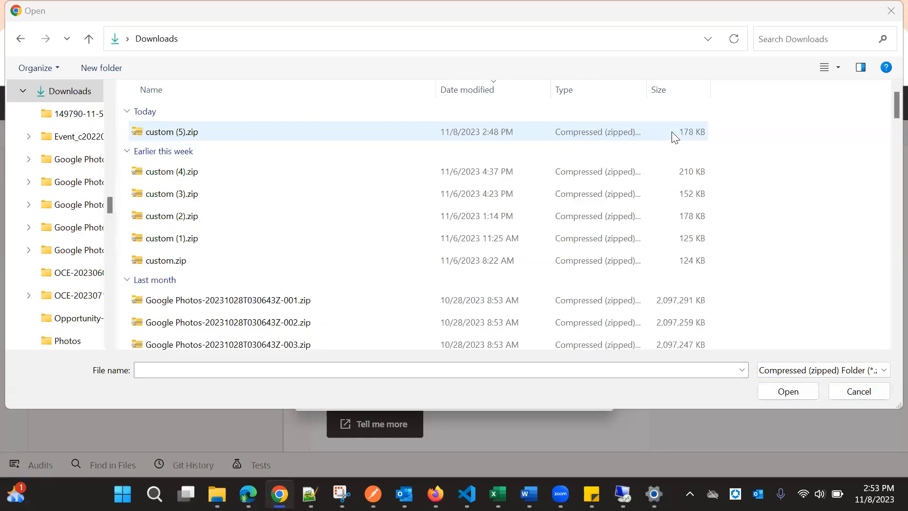
Choose custom (5).zip from the Downloads folder and import it into the extension.
click(302, 127)
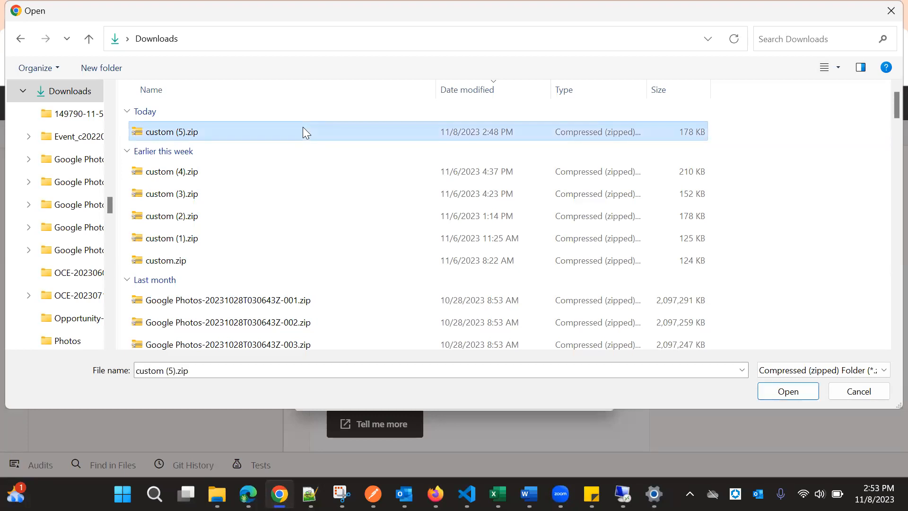
click(303, 126)
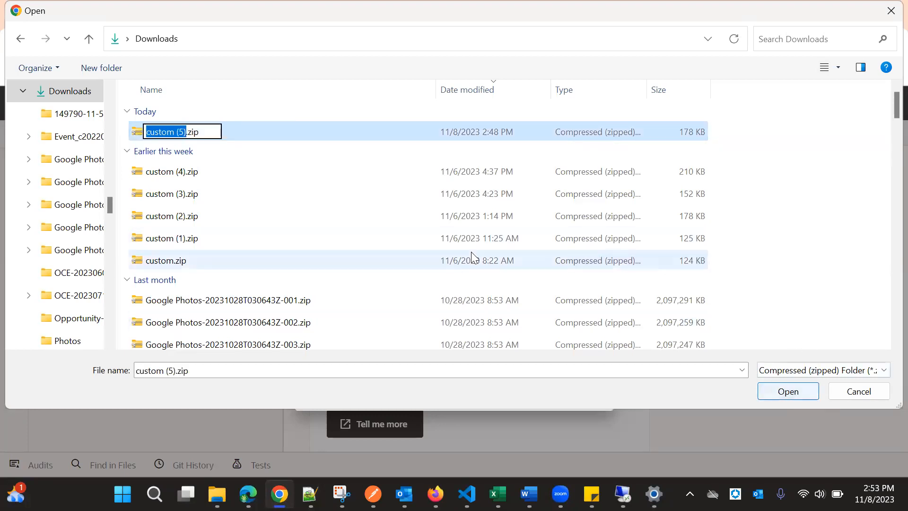
key(Escape)
click(798, 393)
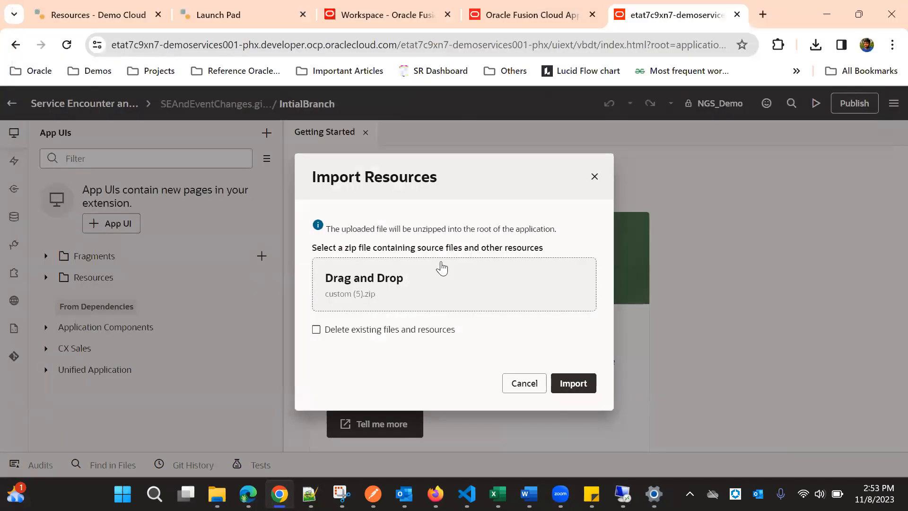
click(581, 382)
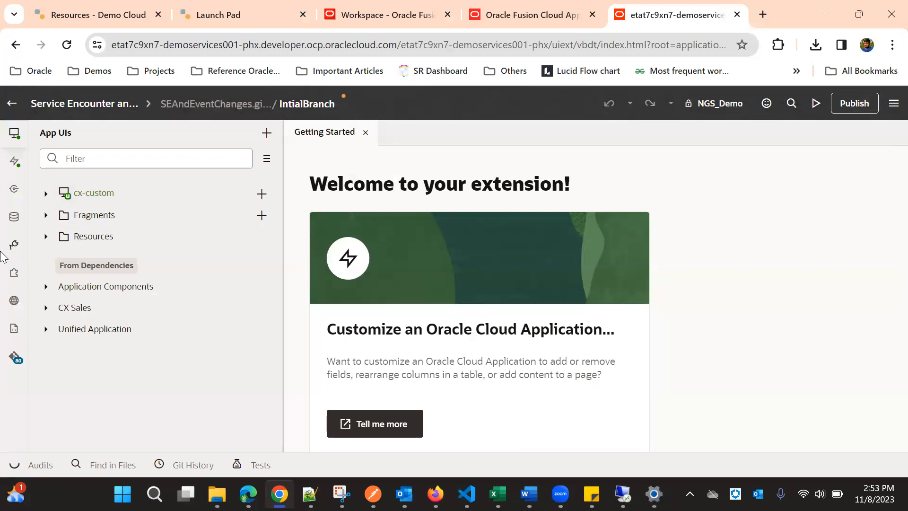
Expand the cx-custom App UI and the Event_c and ServiceEncounter_c layouts to examine the imported content.
click(46, 195)
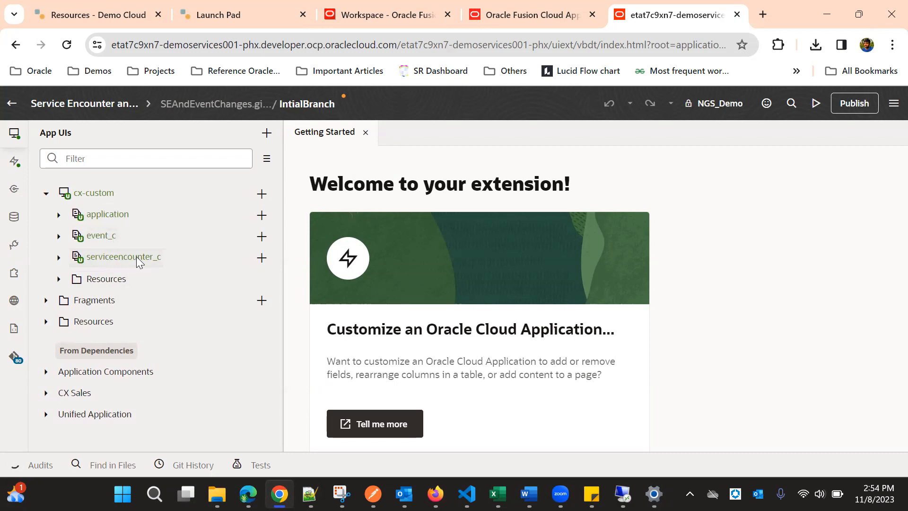
click(15, 161)
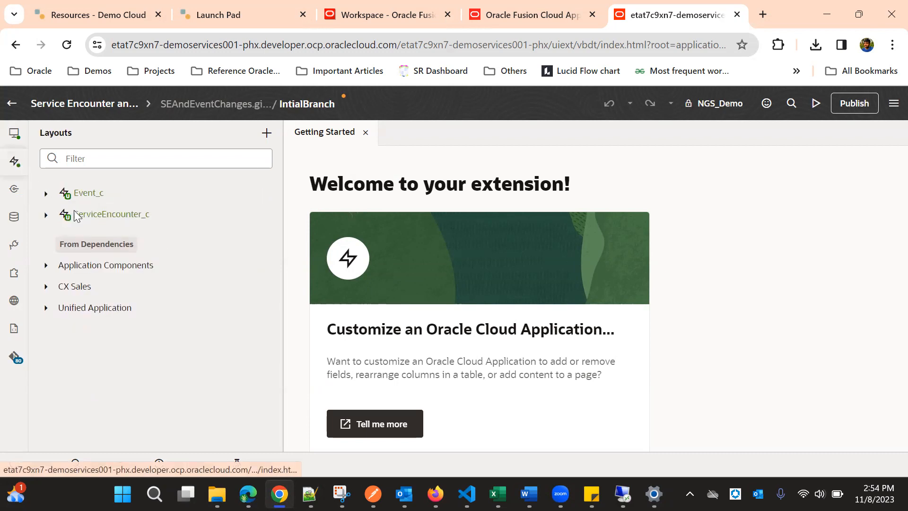
click(45, 193)
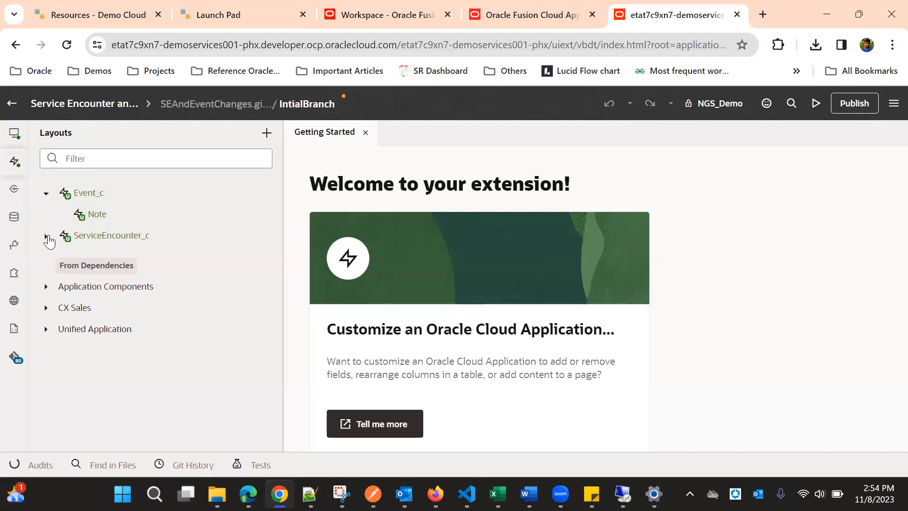
click(46, 236)
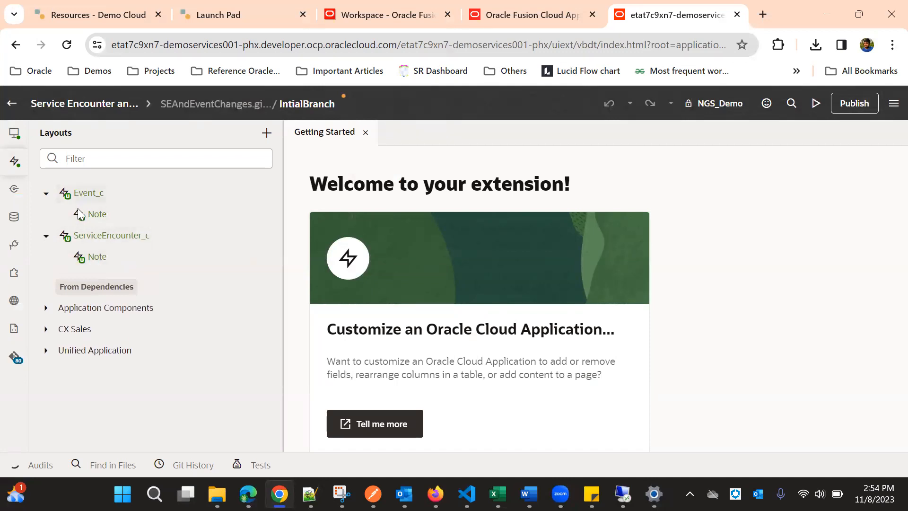
Open the cx-custom service connection and examine its endpoints for the Event_c and ServiceEncounter_c objects.
click(14, 189)
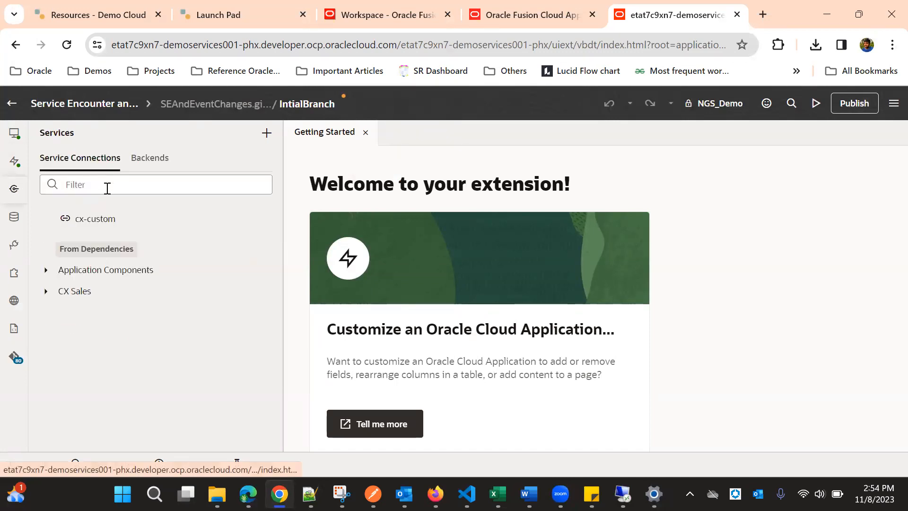
click(93, 219)
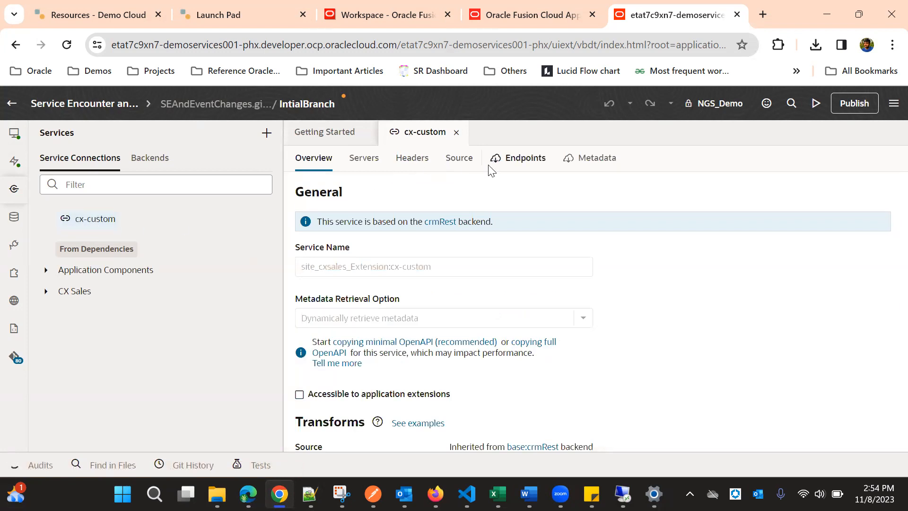
click(512, 158)
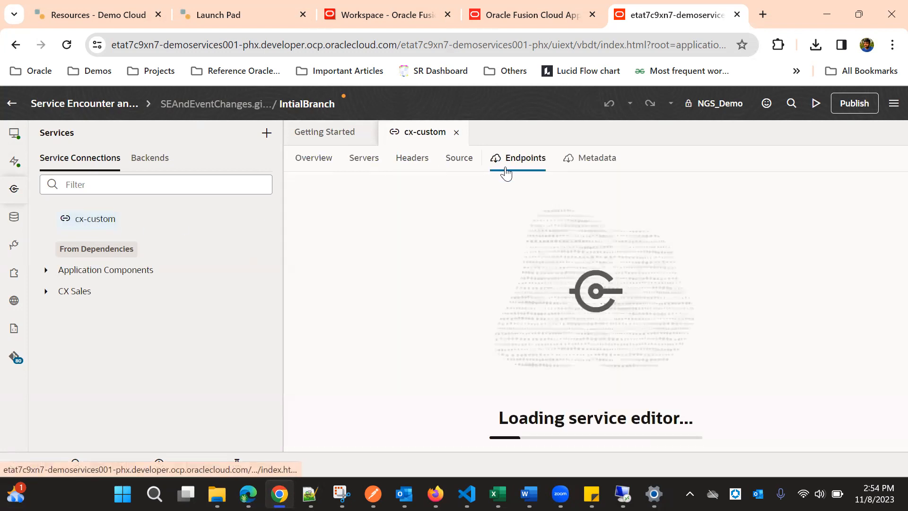
click(453, 158)
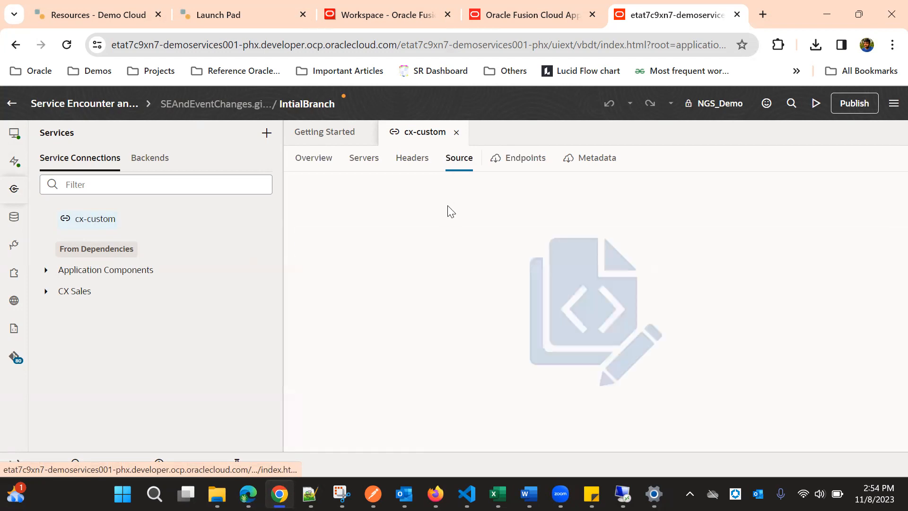
click(508, 168)
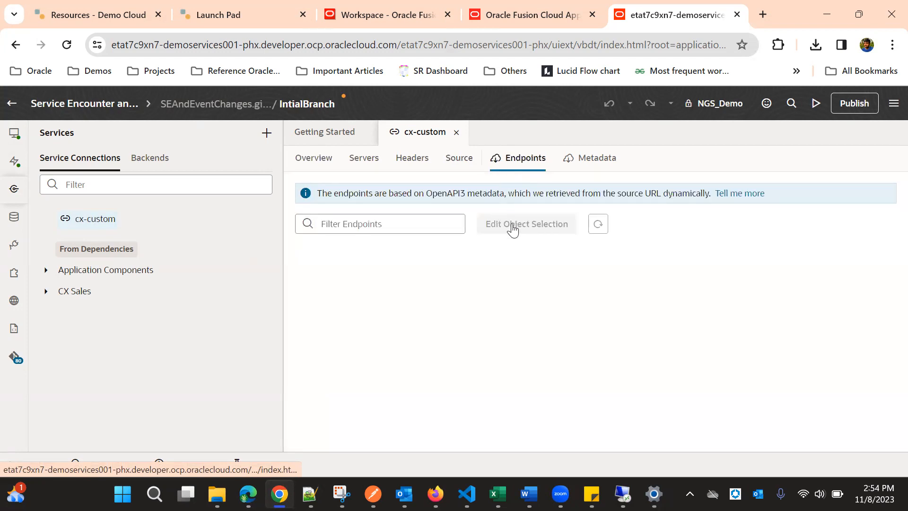
scroll(423, 337, down, 1)
scroll(424, 337, down, 15)
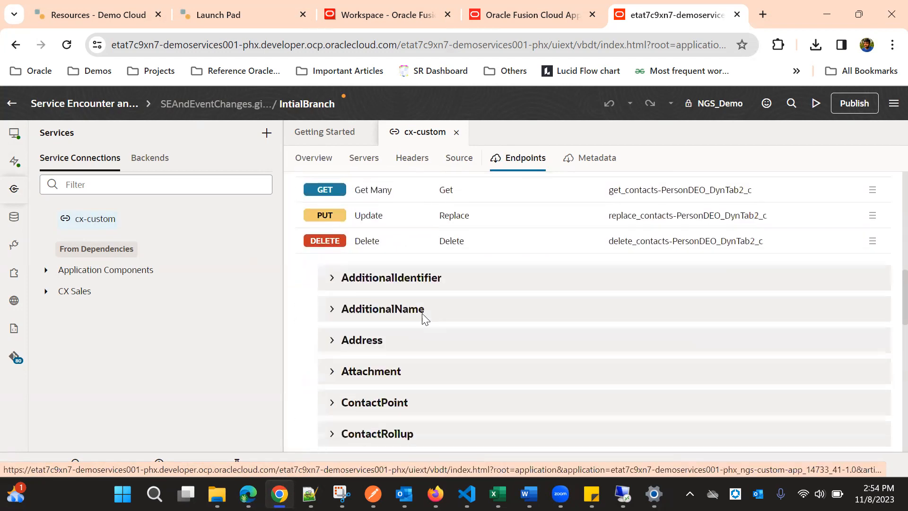
scroll(418, 326, down, 2)
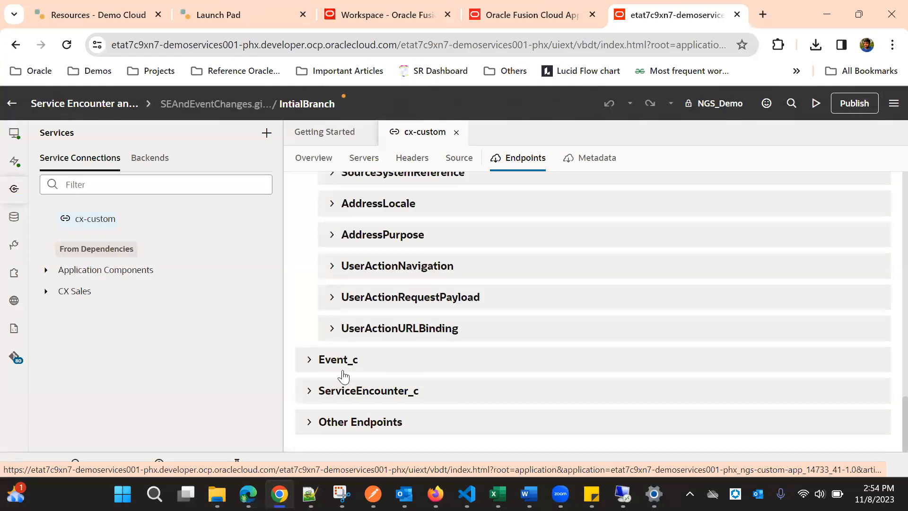
Expand the event_c and serviceencounter_c flows of the cx-custom App UI to examine their pages.
click(15, 133)
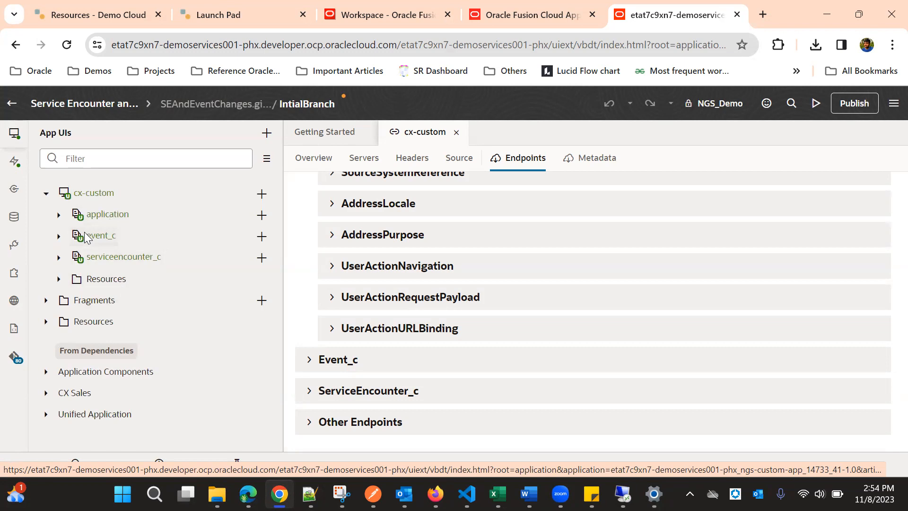
click(59, 236)
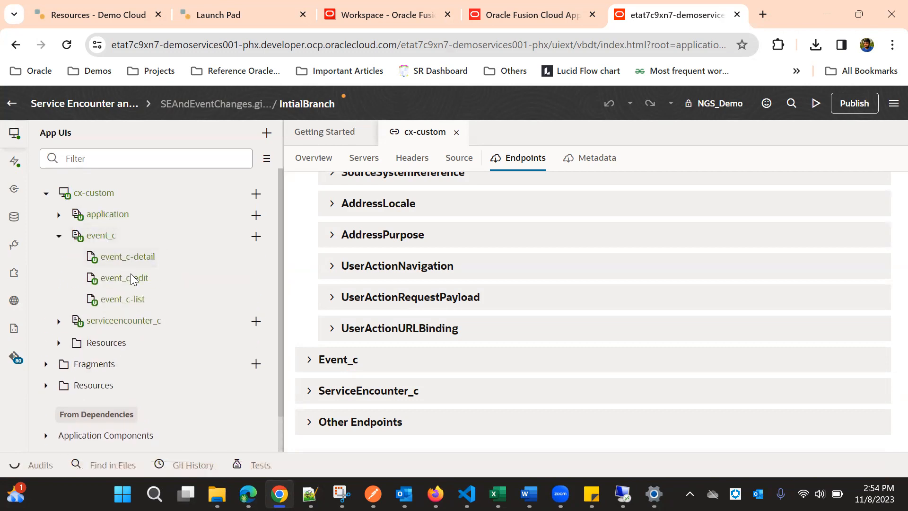
click(59, 321)
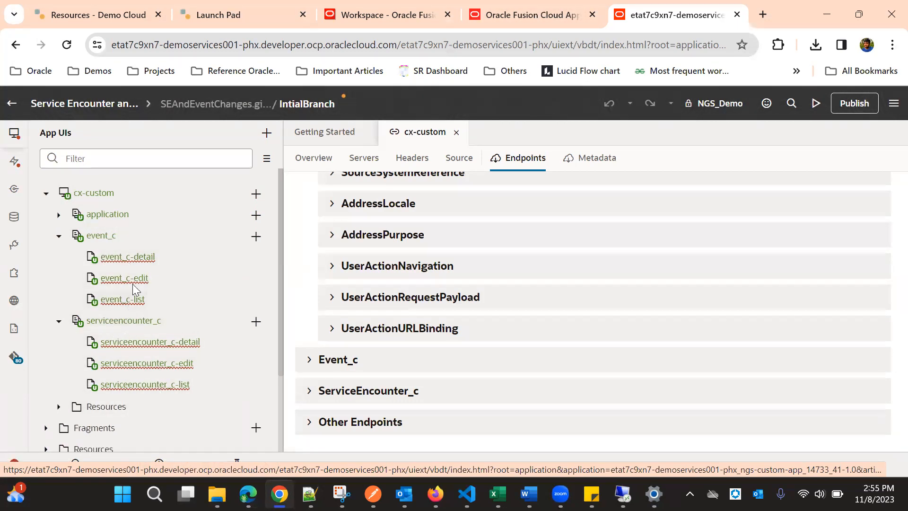
Open the serviceencounter_c-list page of the cx-custom App UI in the Page Designer.
scroll(360, 236, up, 10)
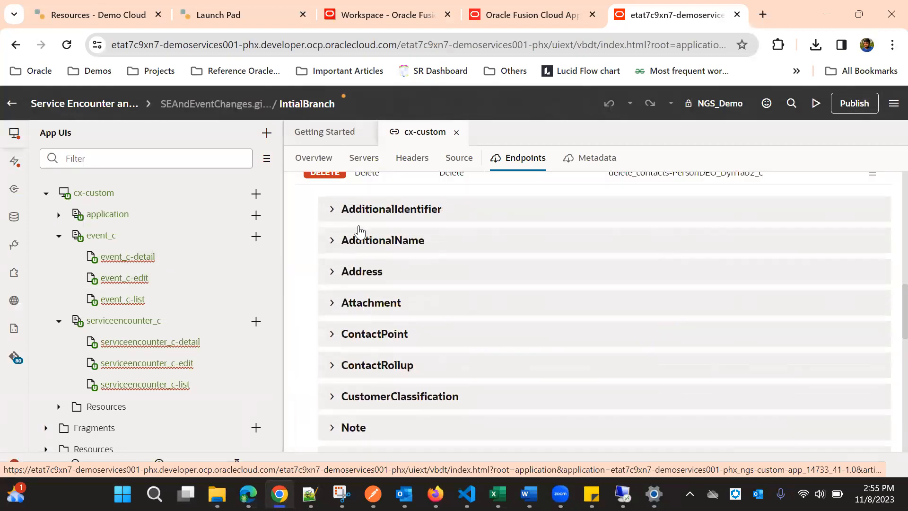
scroll(360, 232, up, 10)
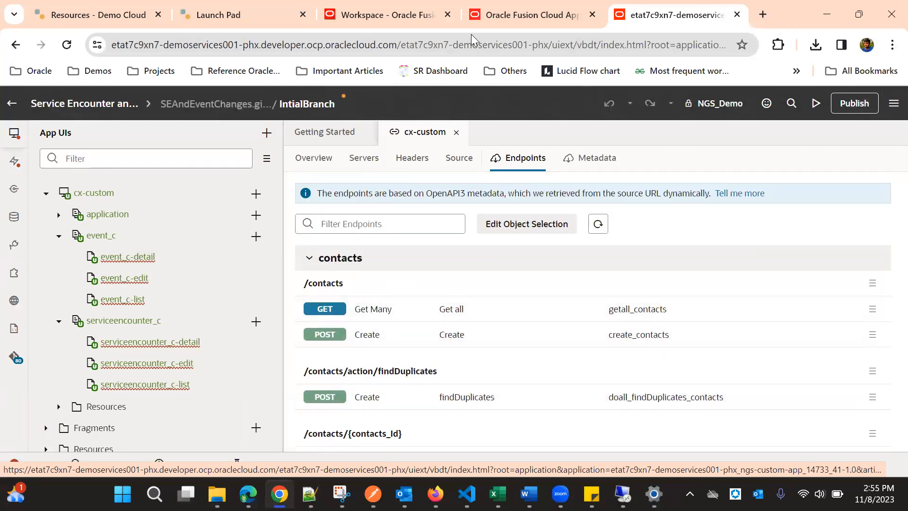
scroll(129, 297, down, 1)
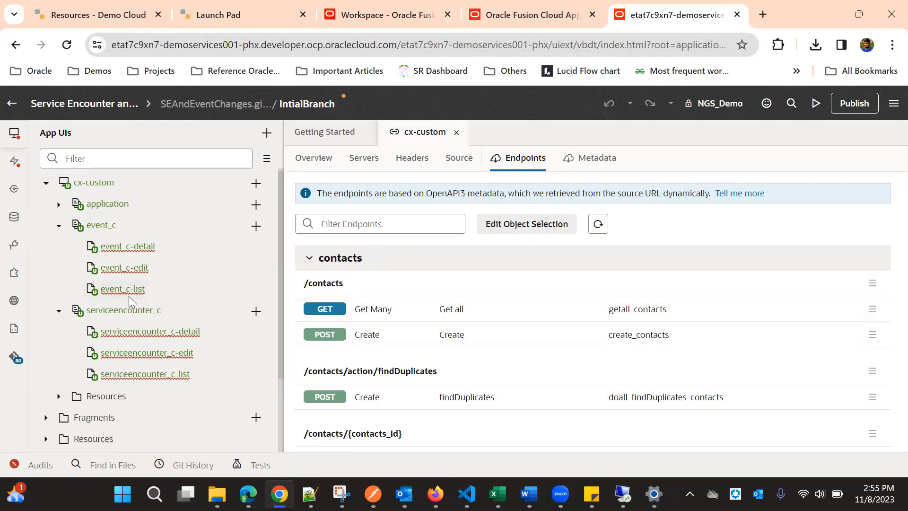
scroll(129, 296, down, 3)
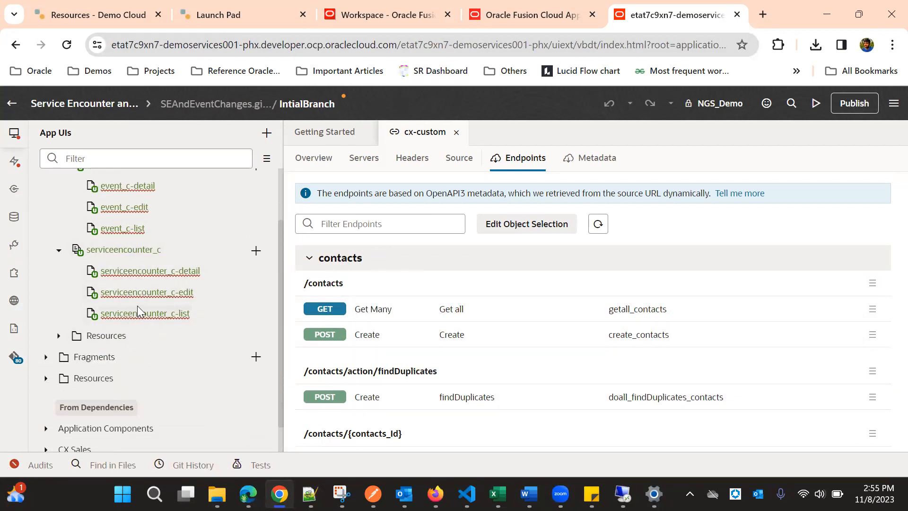
click(150, 314)
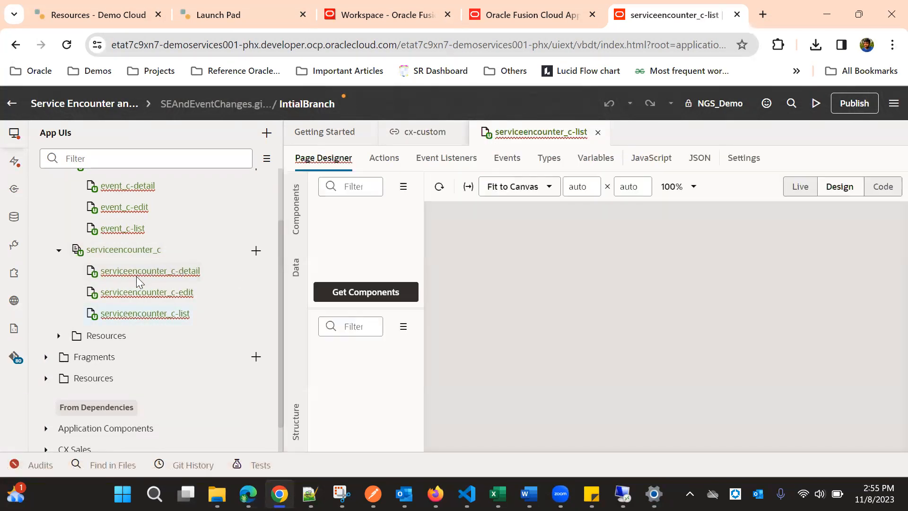
scroll(143, 279, up, 3)
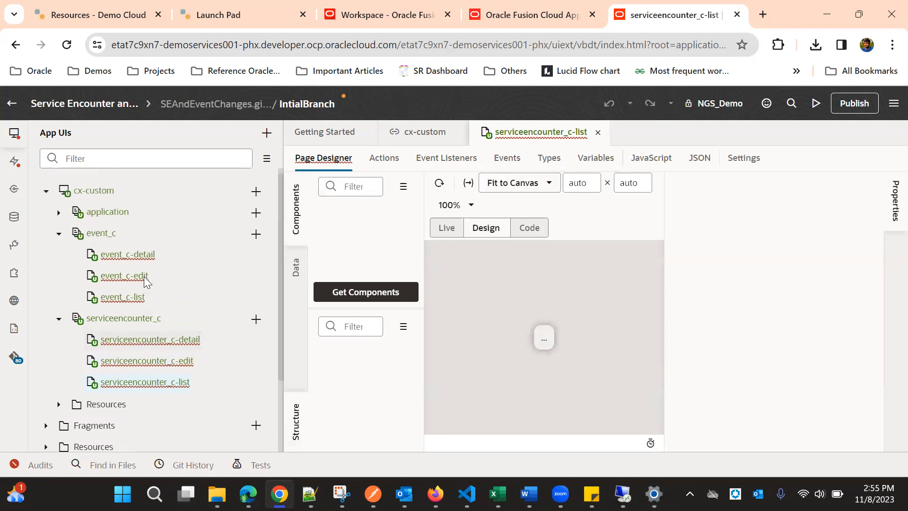
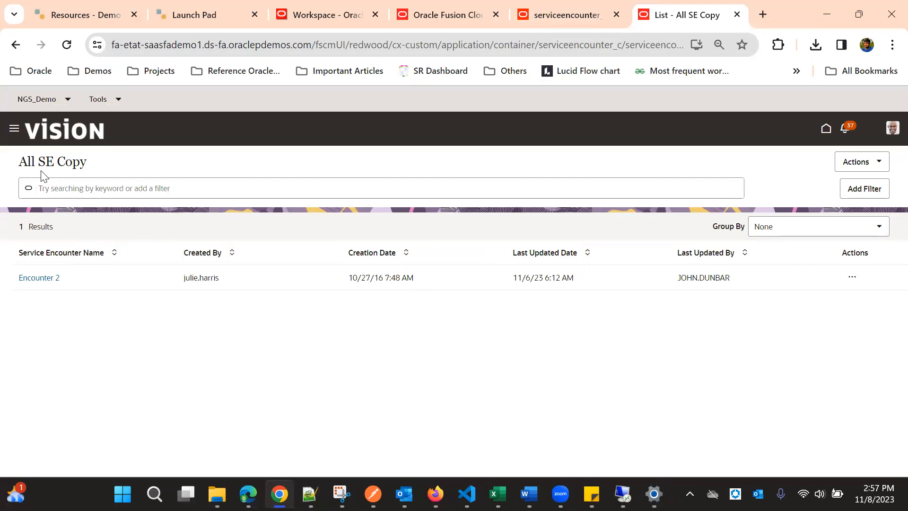
Compare the previewed All SE Copy list with the Service Encounter list in the Workspace and the serviceencounter_c-list page.
drag(19, 158, 94, 163)
click(303, 3)
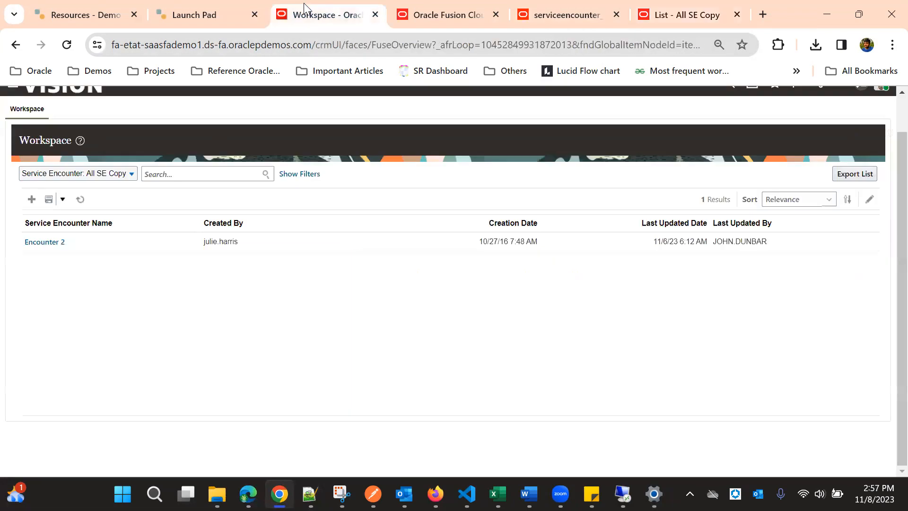
click(580, 14)
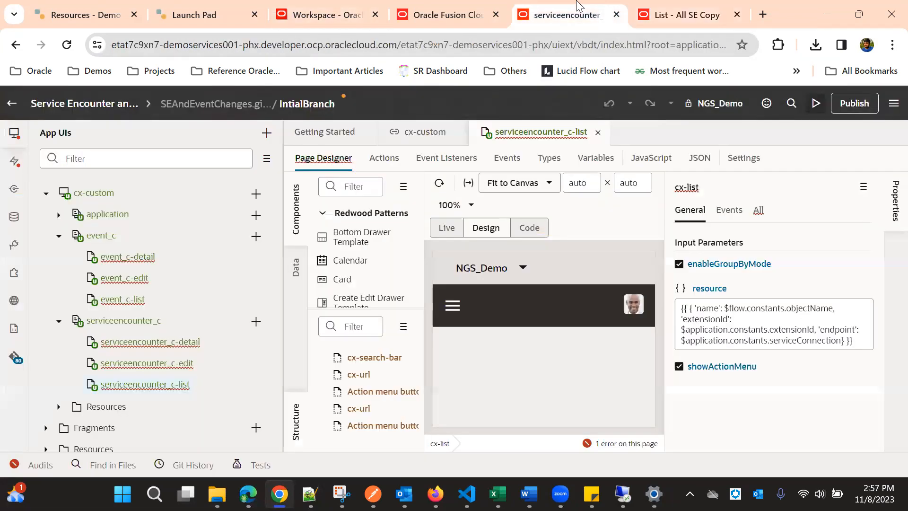
click(352, 10)
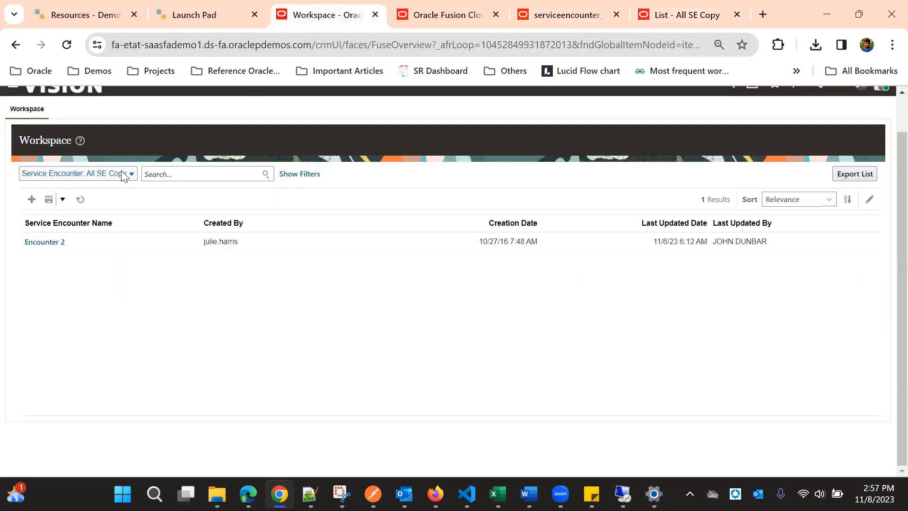
click(579, 8)
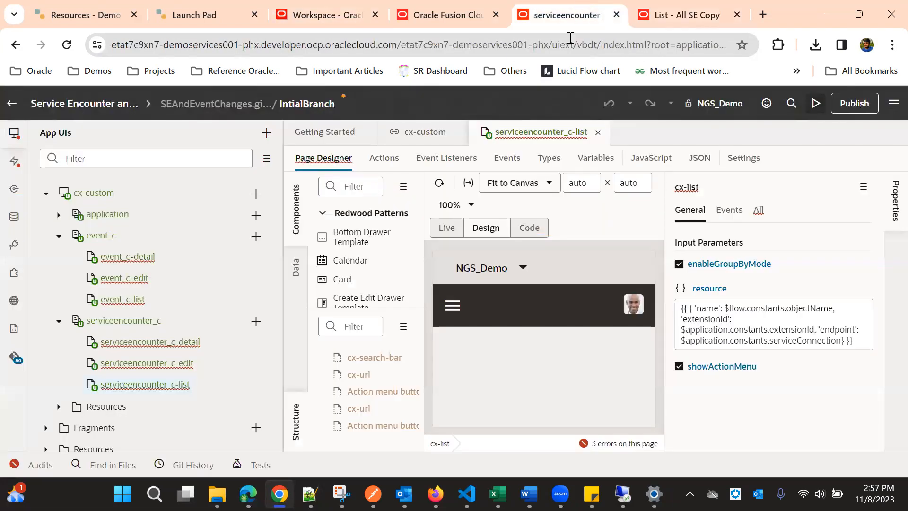
click(651, 7)
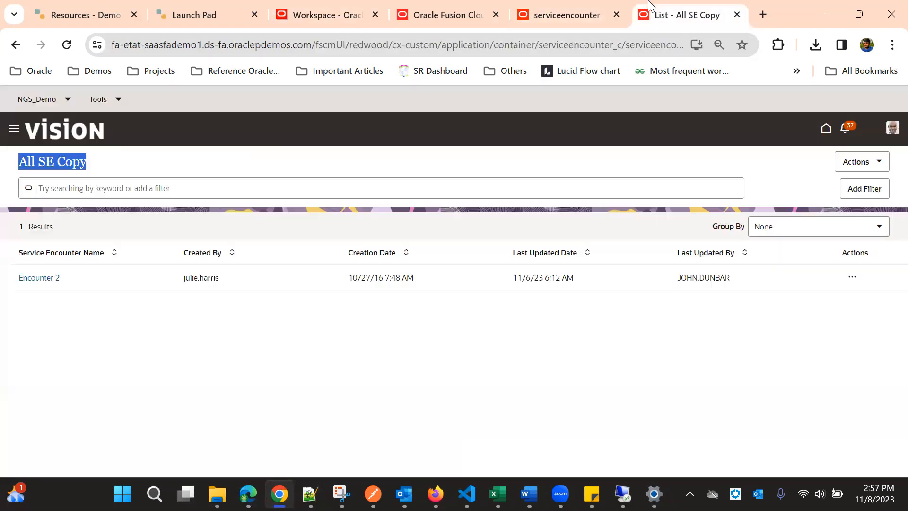
click(350, 360)
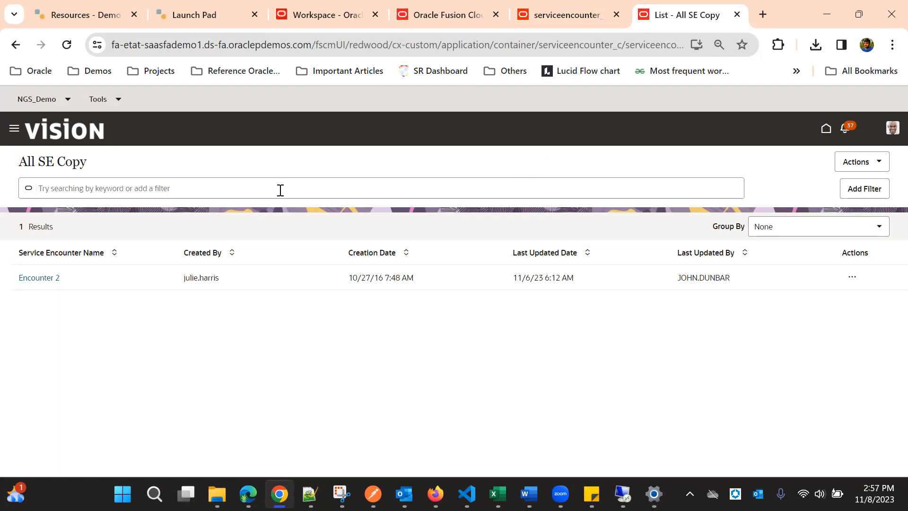
Start a new service encounter from the list's search actions, select its owner, name it Encounter 2 and try to create it.
click(391, 188)
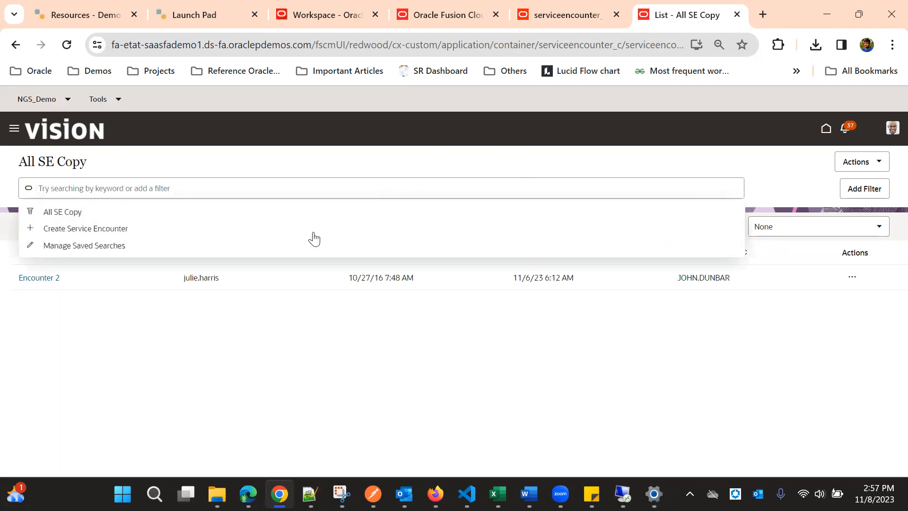
click(72, 230)
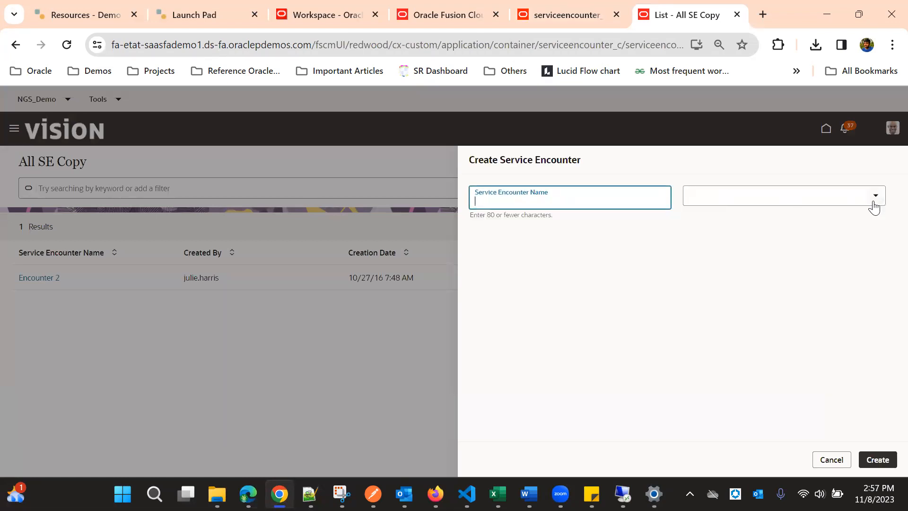
click(874, 207)
click(606, 275)
click(650, 198)
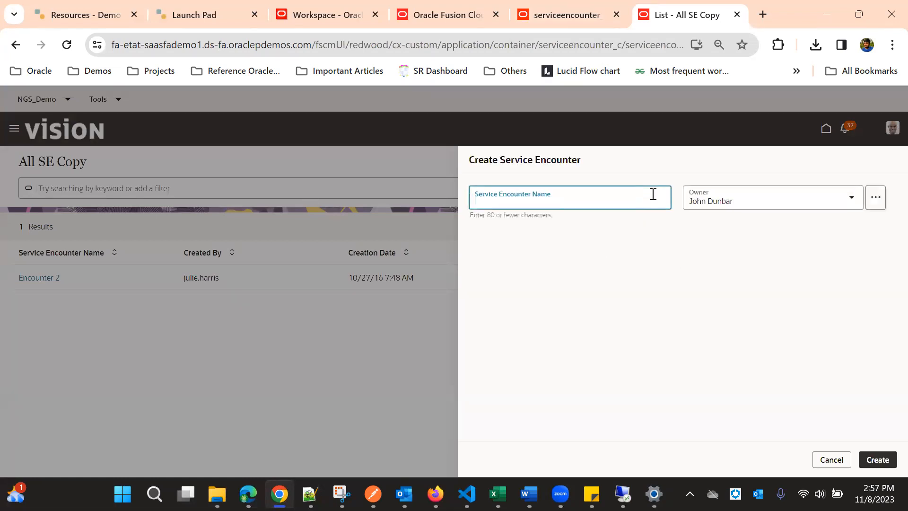
click(711, 268)
click(509, 197)
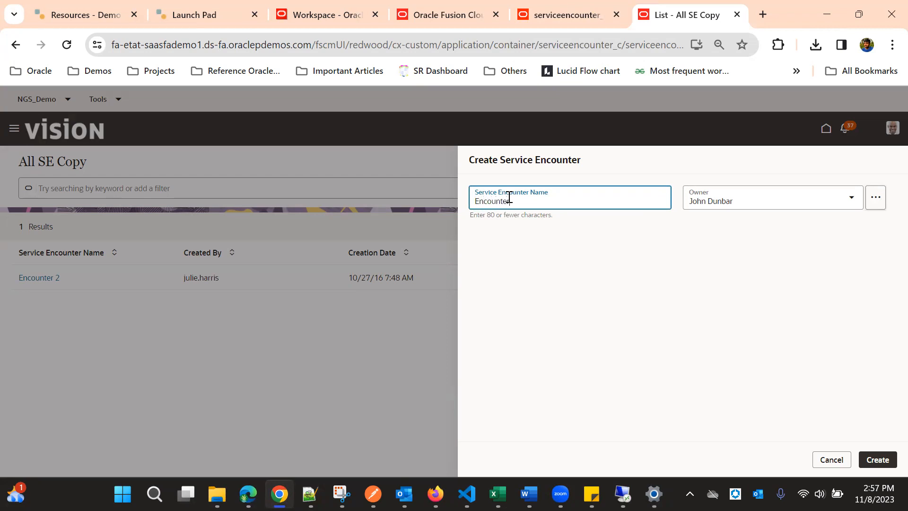
click(878, 459)
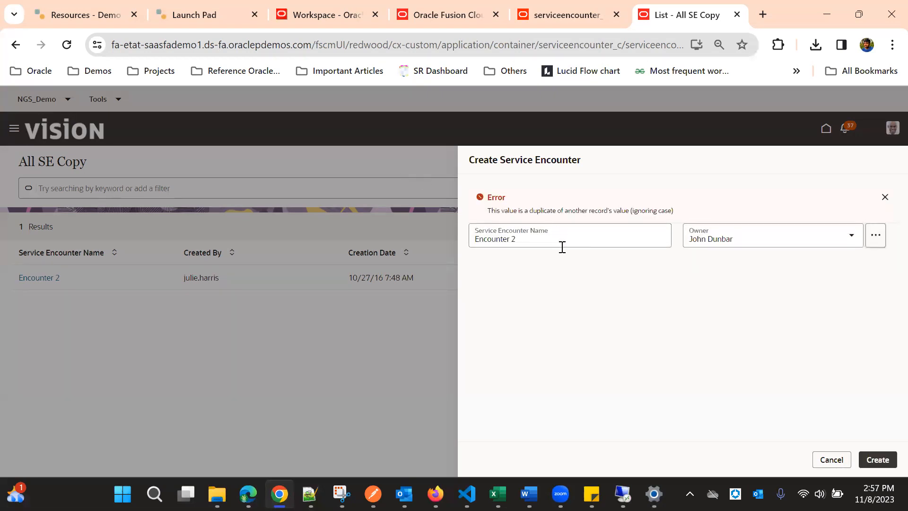
Change the new service encounter's name to Encounter 1 and create it.
click(547, 241)
key(BackSpace)
text(1)
click(878, 453)
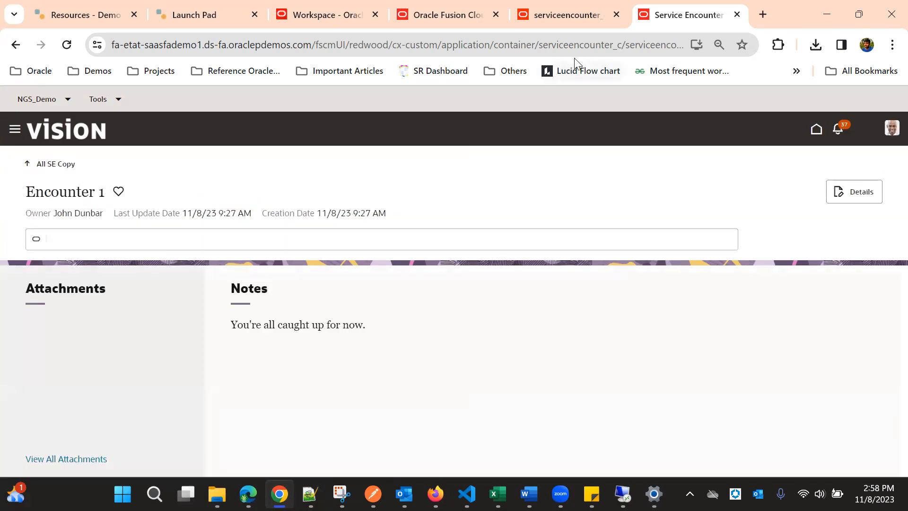
Compare the Encounter 1 detail page with the serviceencounter_c pages of the extension.
click(557, 12)
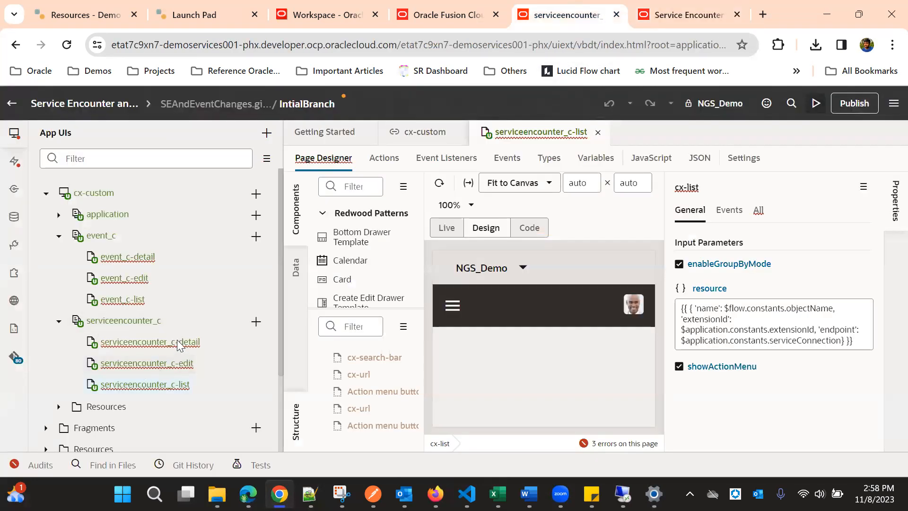
click(656, 6)
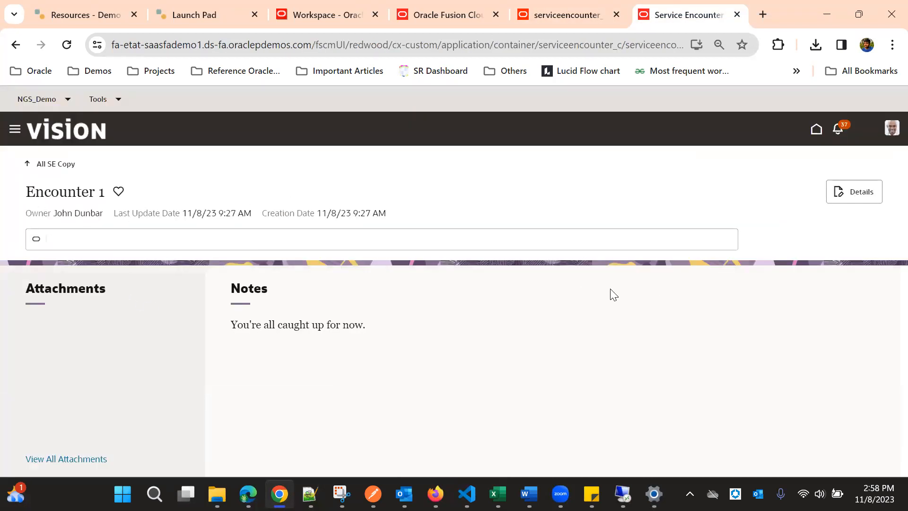
click(568, 11)
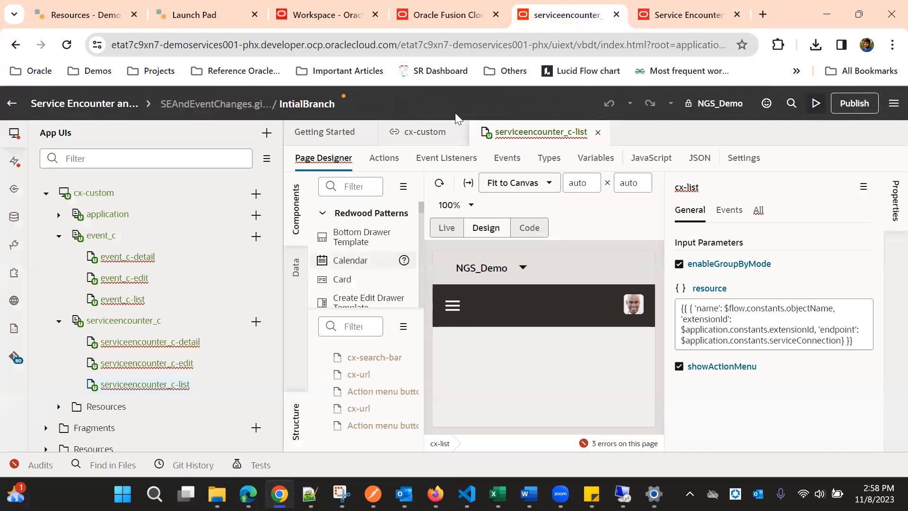
click(666, 6)
click(606, 9)
click(685, 8)
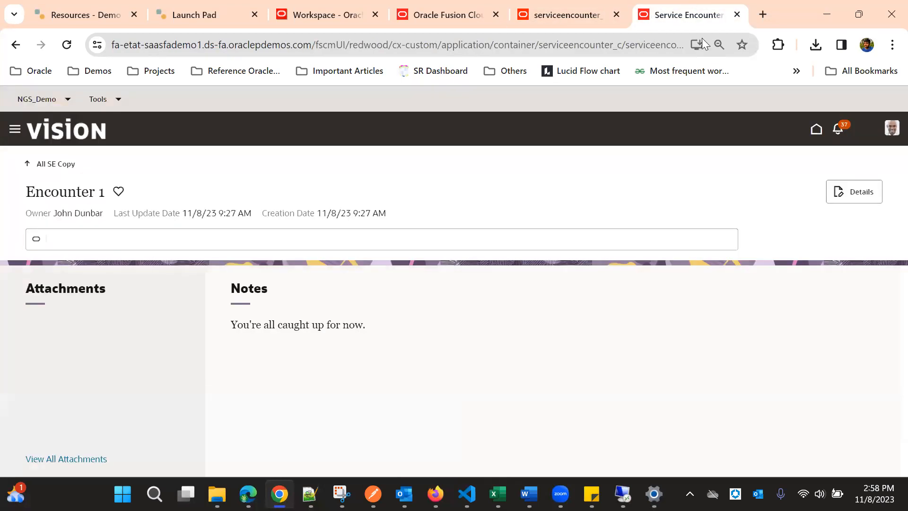
View the edit page of Encounter 1 without changing it and return to the All SE Copy list.
click(840, 200)
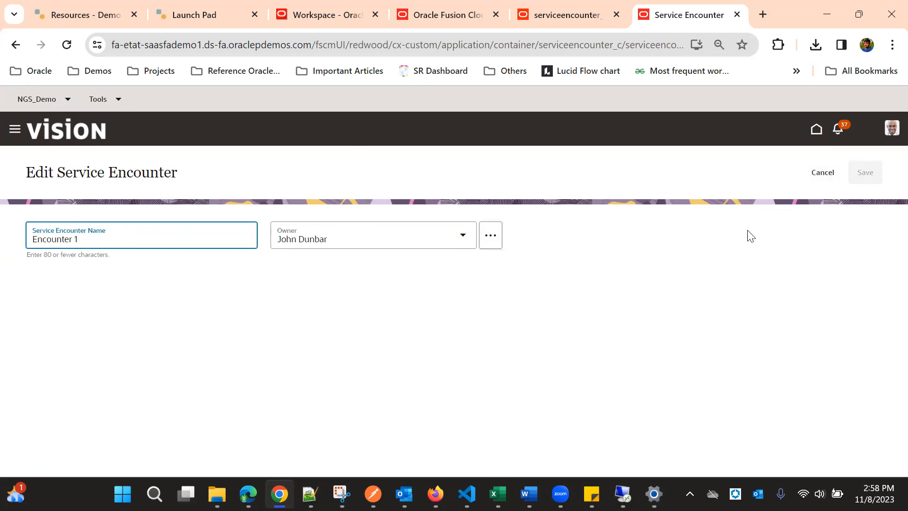
click(823, 173)
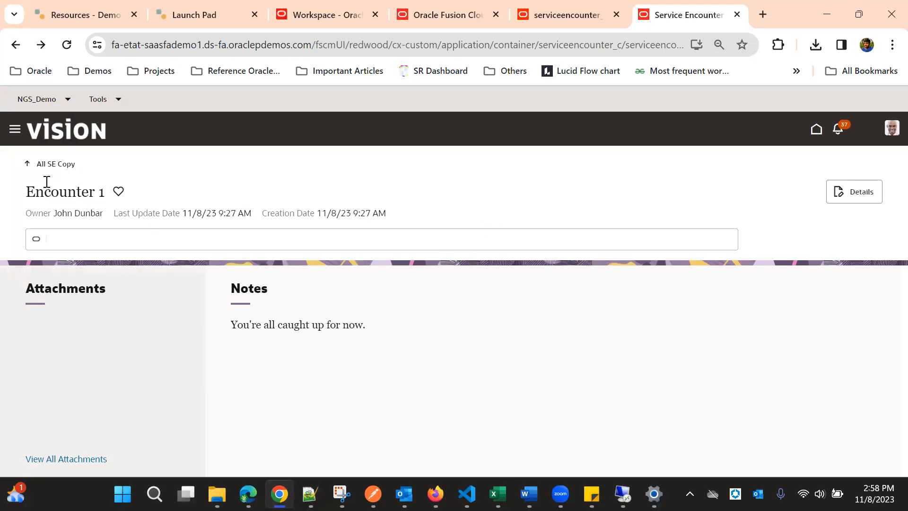
click(50, 164)
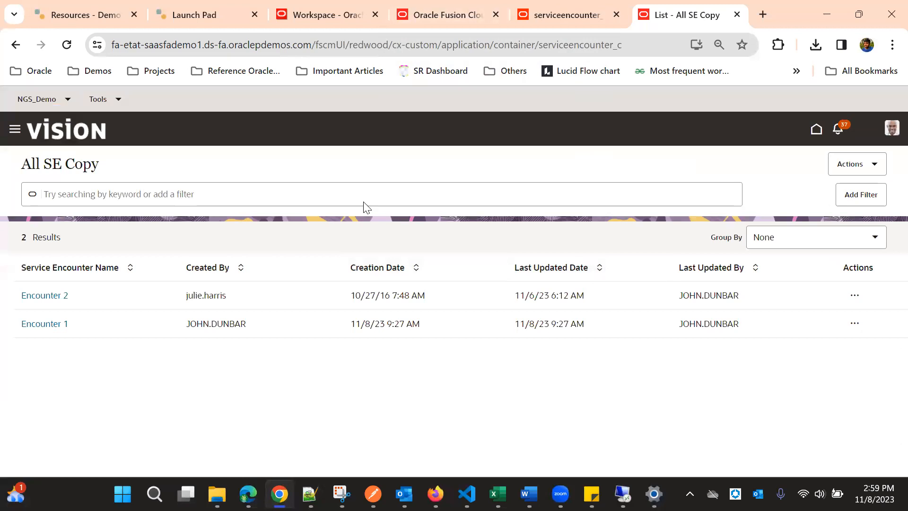
Open the event_c-list page in the Page Designer and show the Events list in the Workspace for comparison.
click(585, 7)
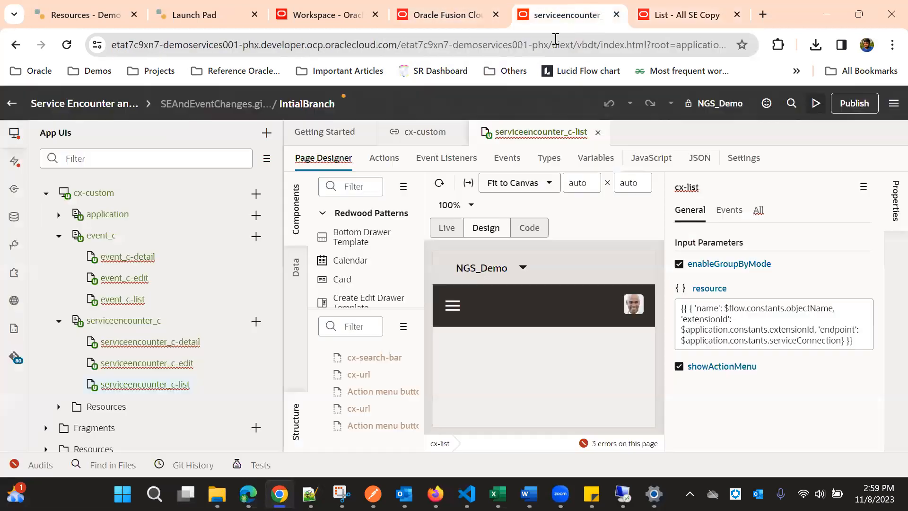
click(115, 300)
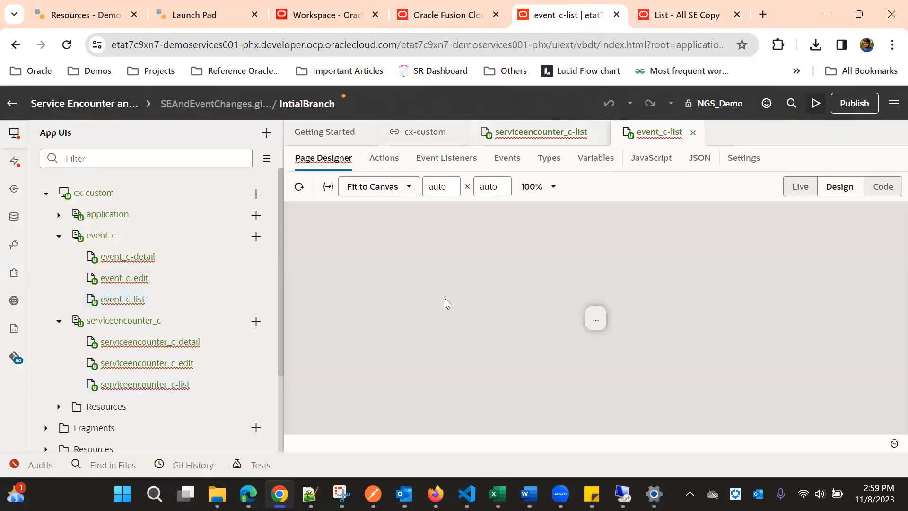
click(294, 6)
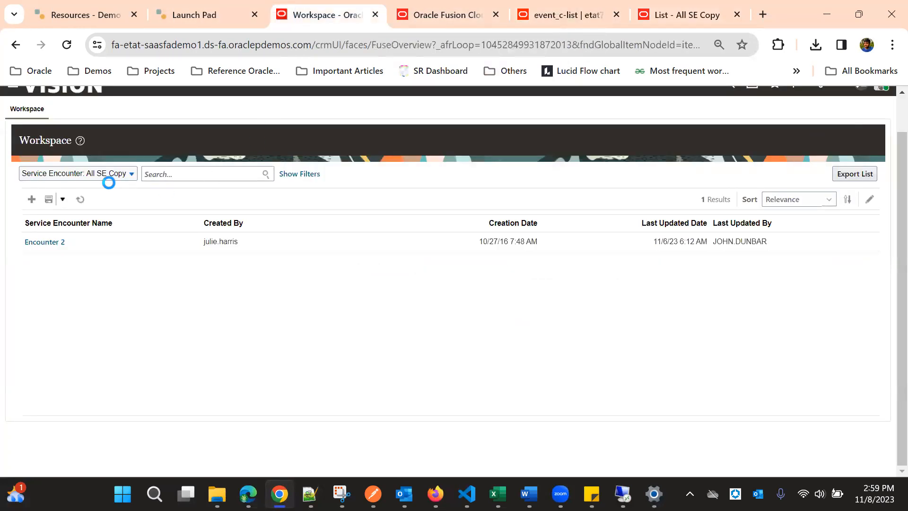
click(111, 176)
click(72, 297)
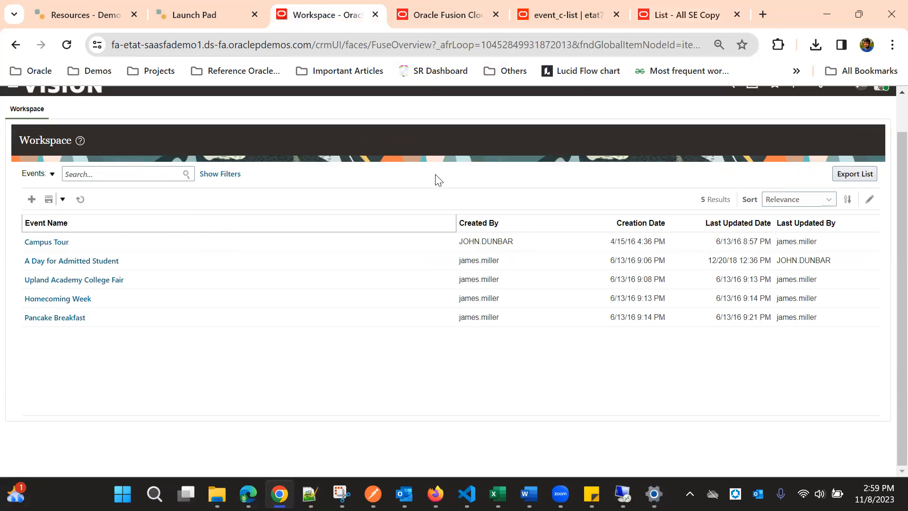
Preview the event_c-list page with application/container inserted before event_c in its URL, and read the message about Events.
click(603, 7)
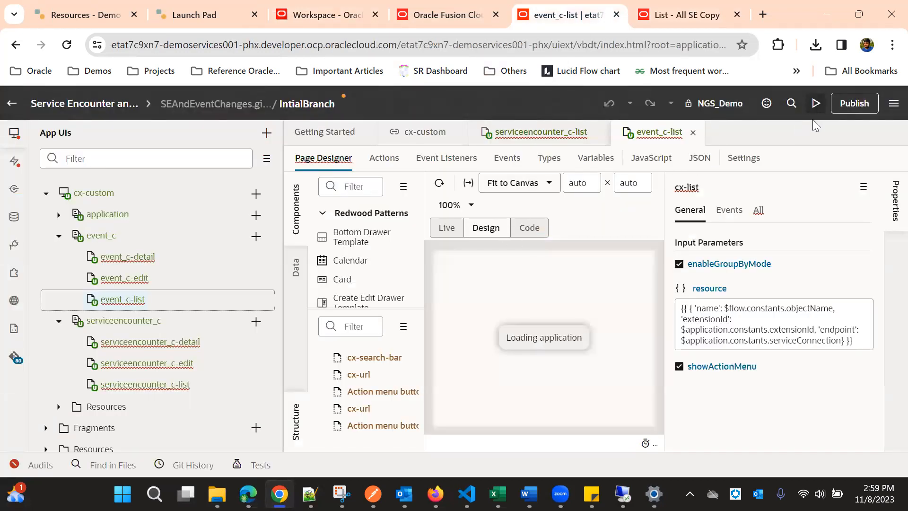
click(817, 107)
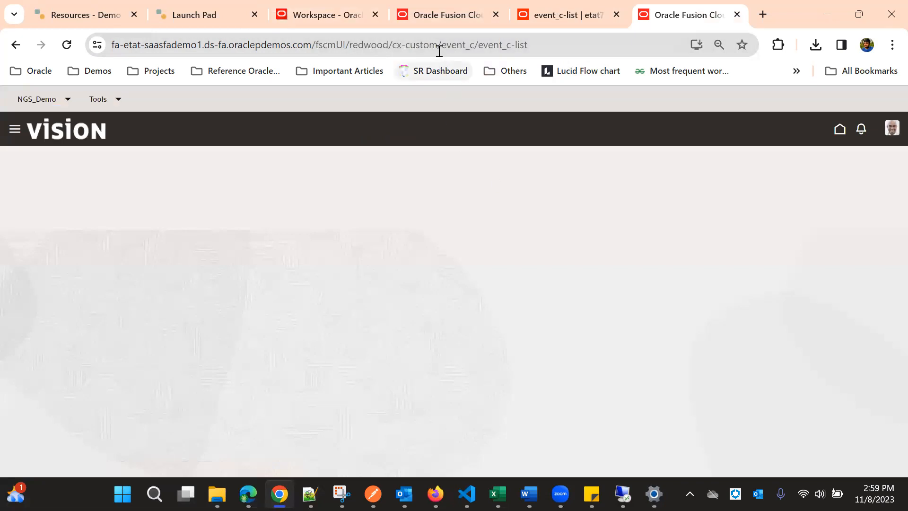
click(438, 49)
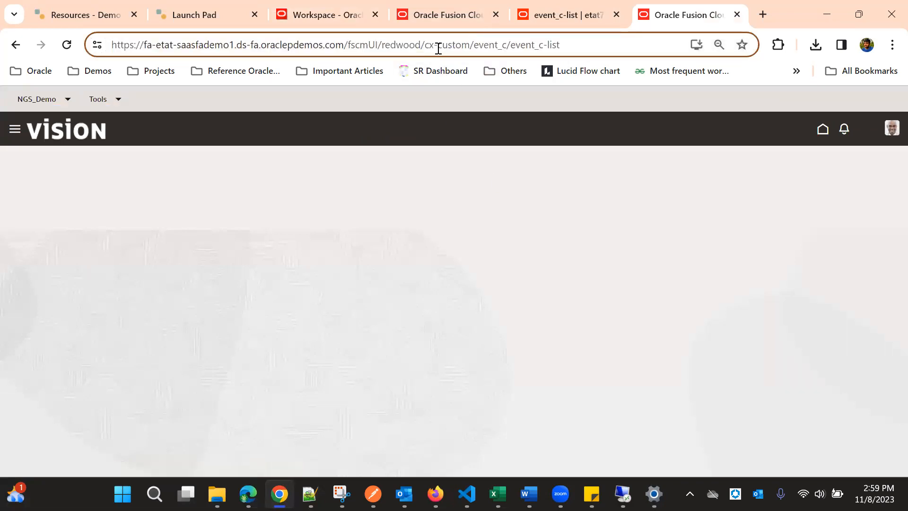
text(/applicatio)
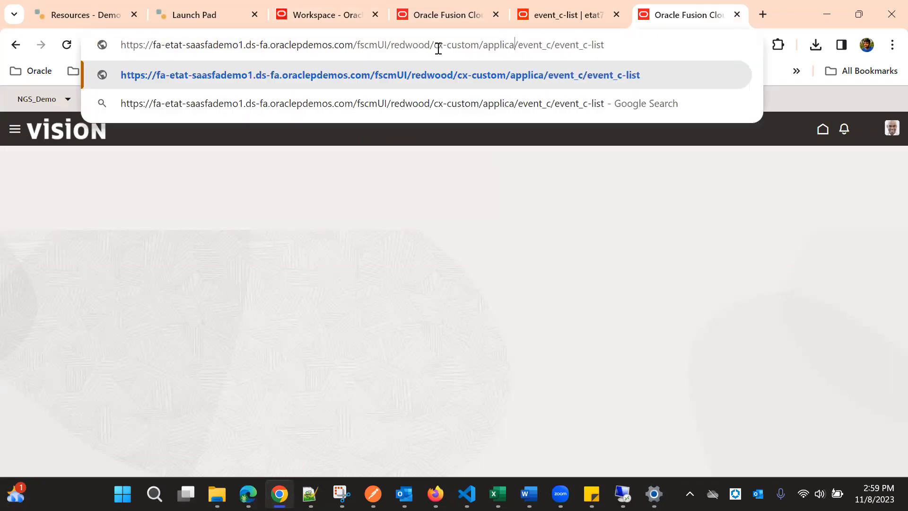
text(n/conta)
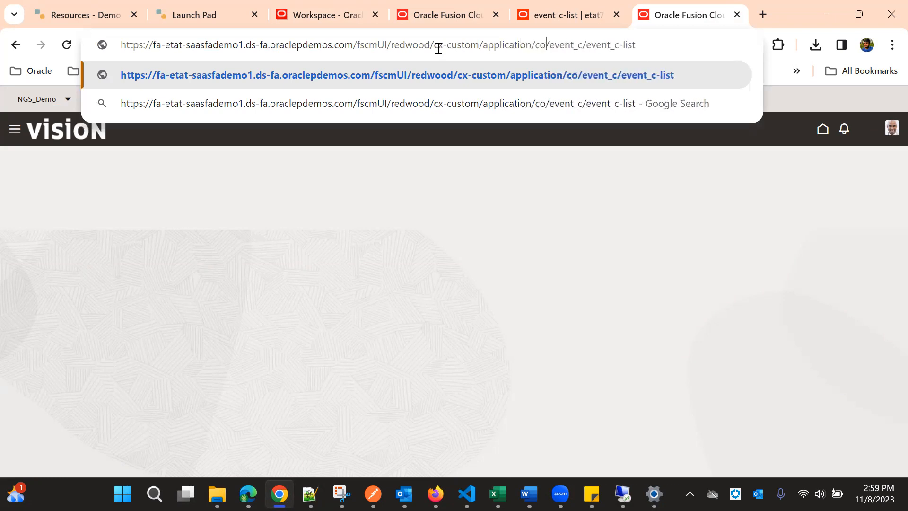
text(iner)
key(Return)
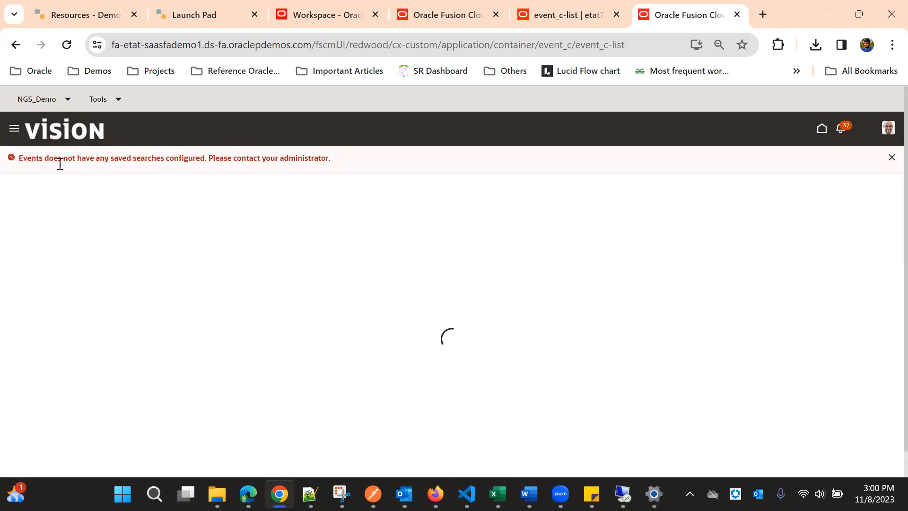
triple_click(86, 163)
triple_click(157, 157)
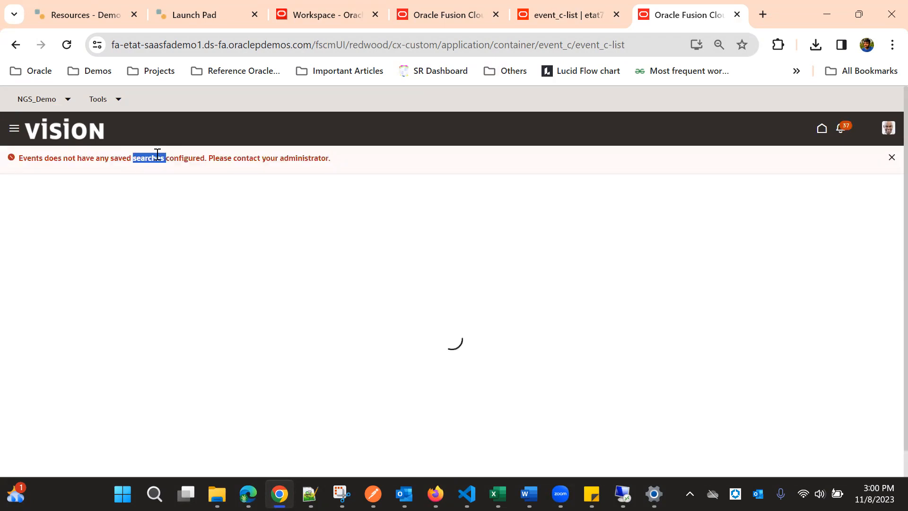
click(66, 162)
triple_click(94, 158)
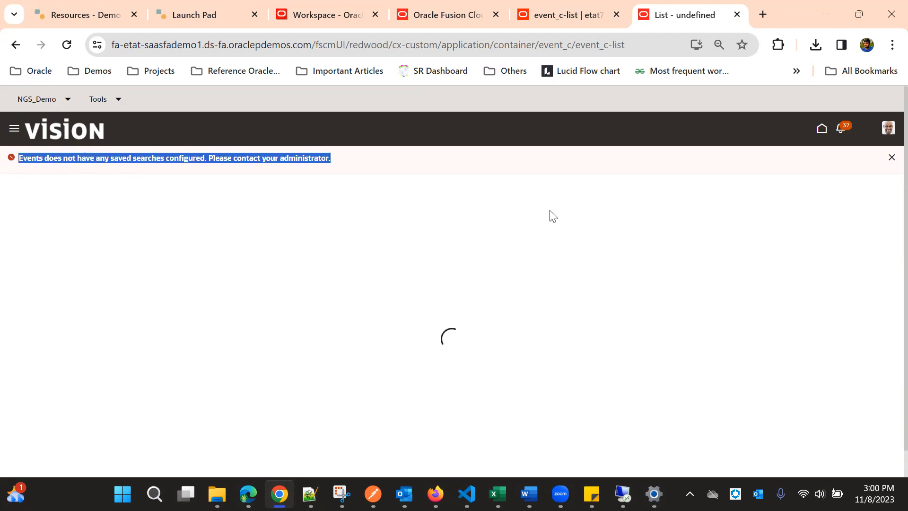
Try to save the current Events search in the Workspace, both directly and as a new saved search.
click(332, 8)
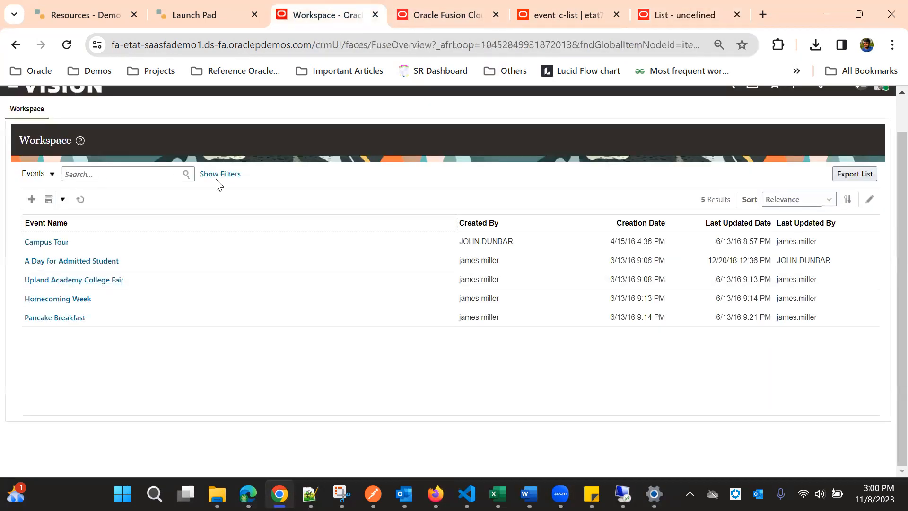
click(62, 199)
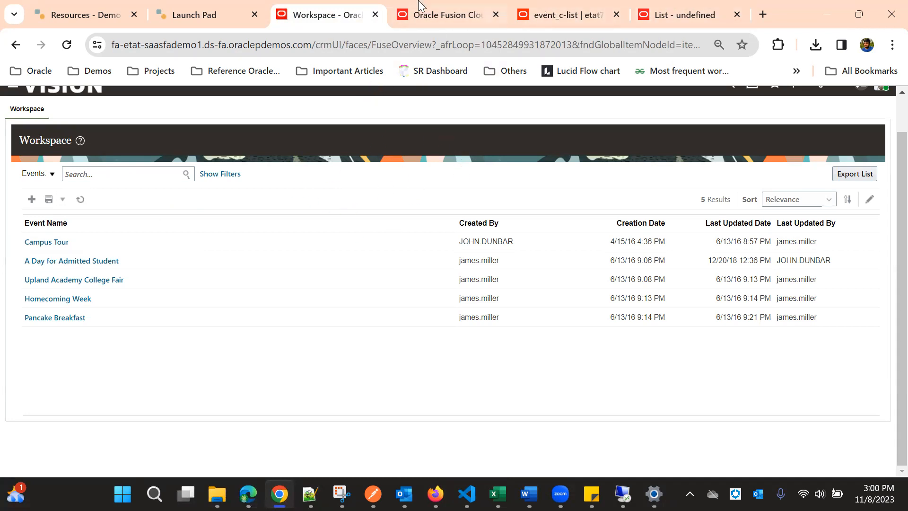
click(65, 200)
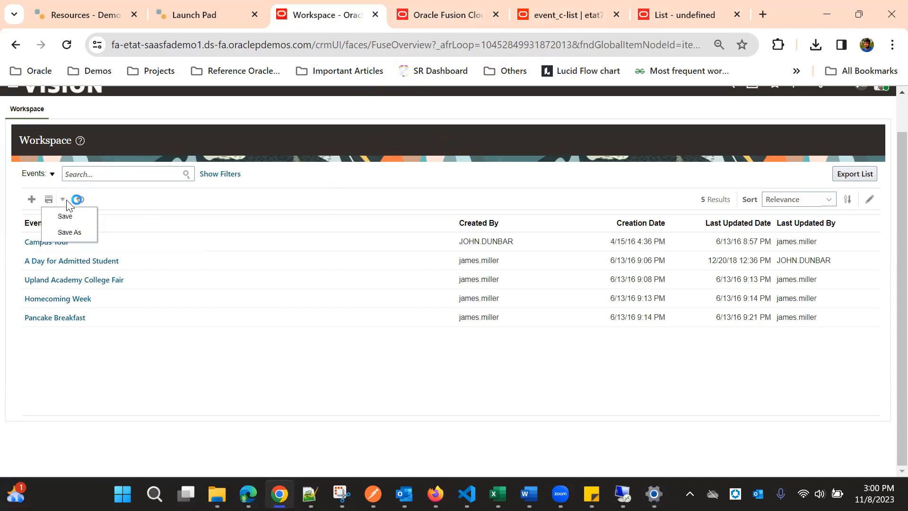
click(72, 217)
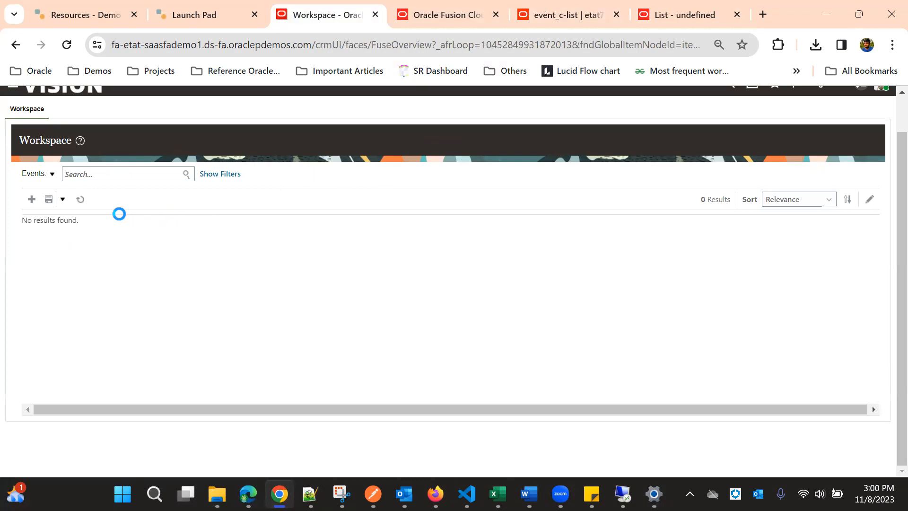
click(62, 200)
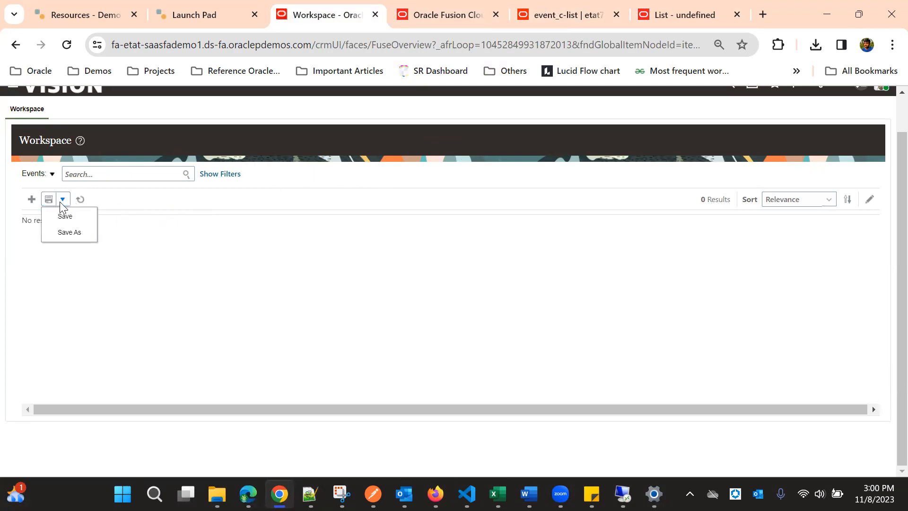
click(69, 232)
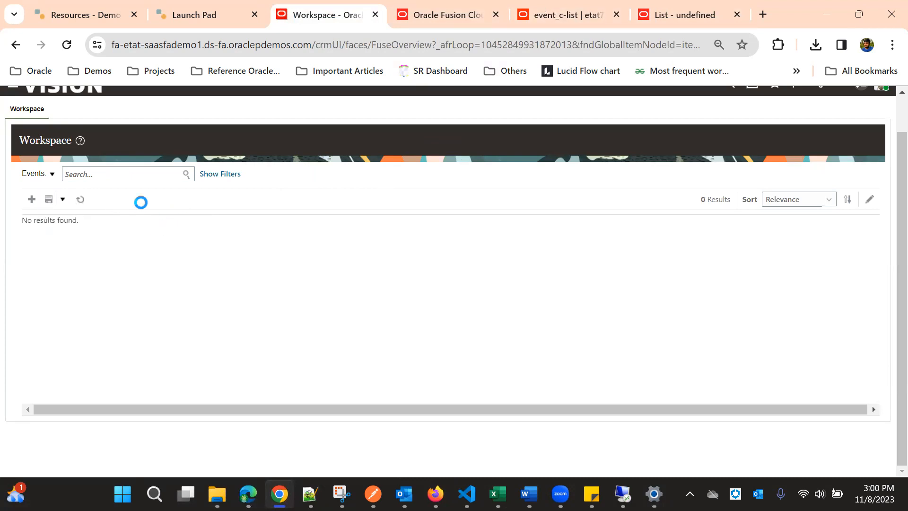
click(63, 199)
click(190, 203)
click(223, 177)
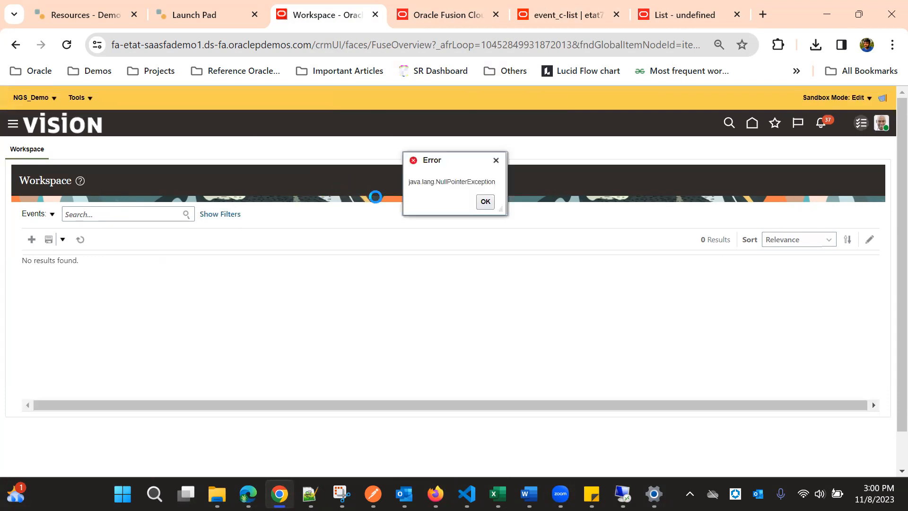
click(485, 201)
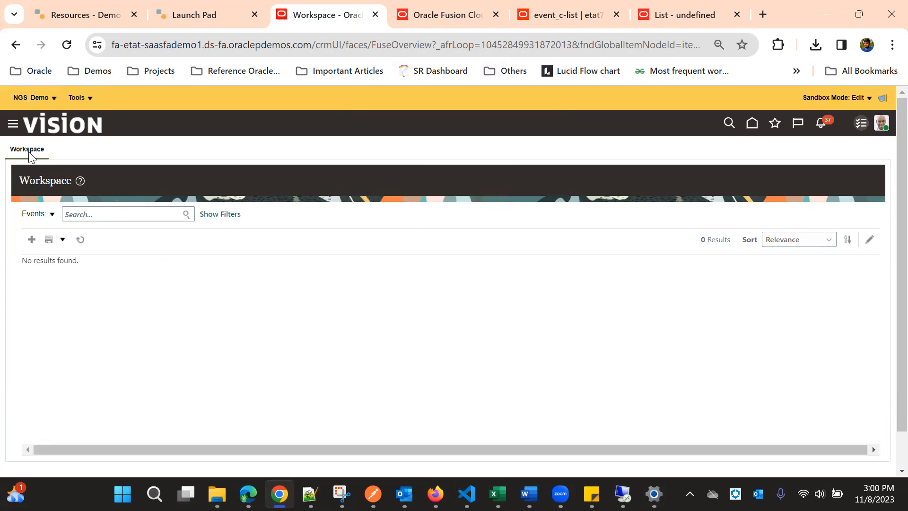
Reopen the Events list in the Workspace and create a saved search named All Events with a different sharing option.
click(13, 124)
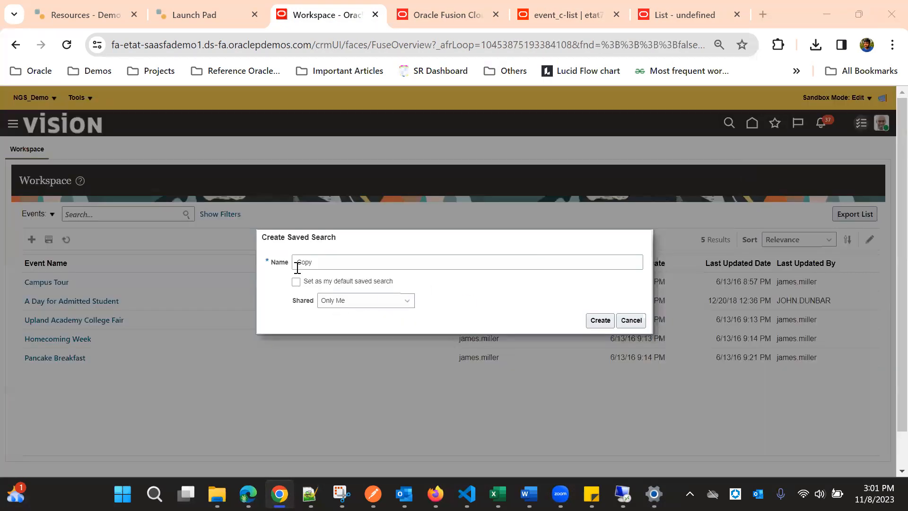
double_click(297, 264)
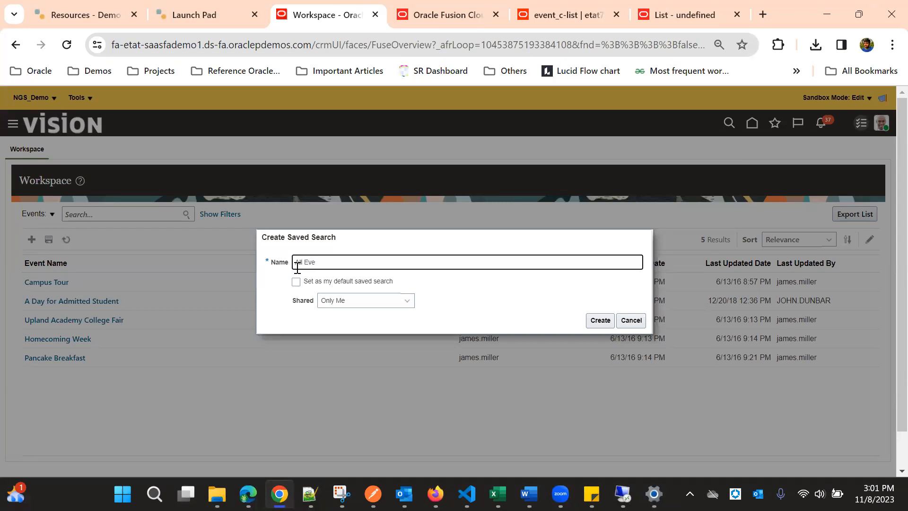
text(All Events)
click(341, 305)
click(343, 322)
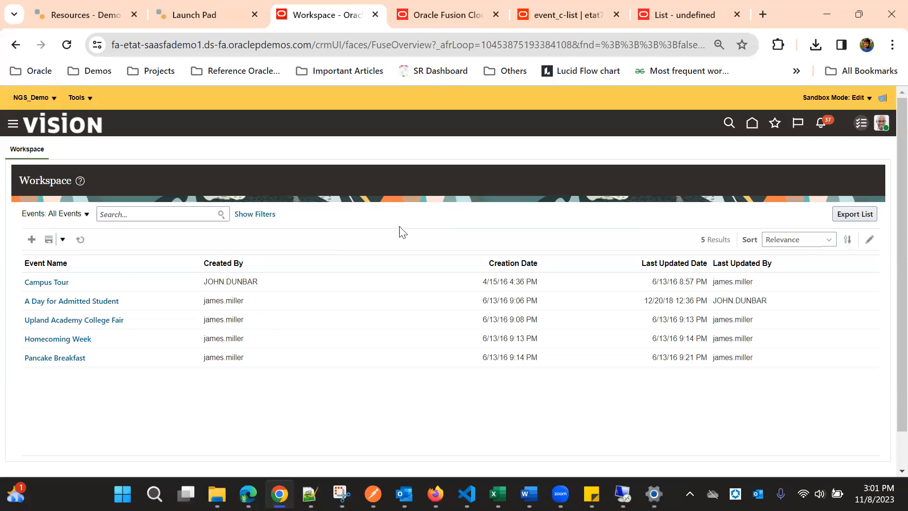
Reload the event_c-list preview and check the All Events list.
click(591, 14)
click(655, 5)
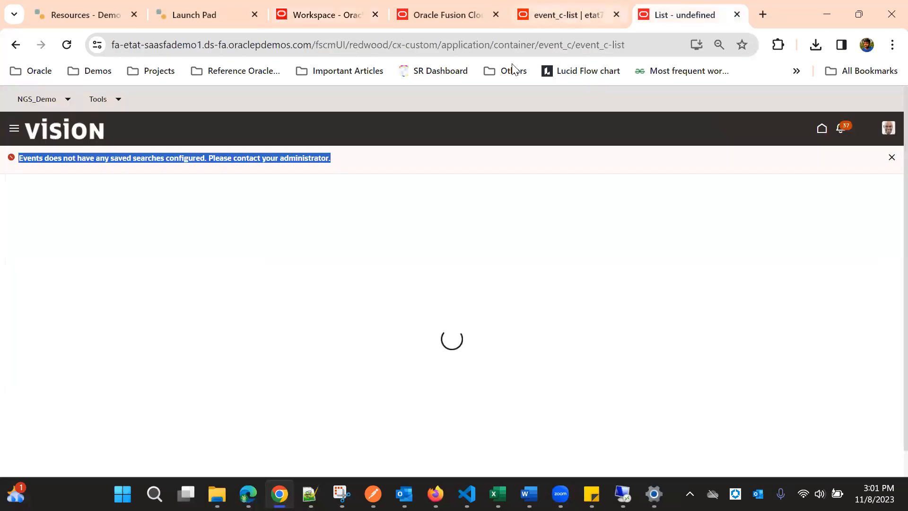
click(67, 44)
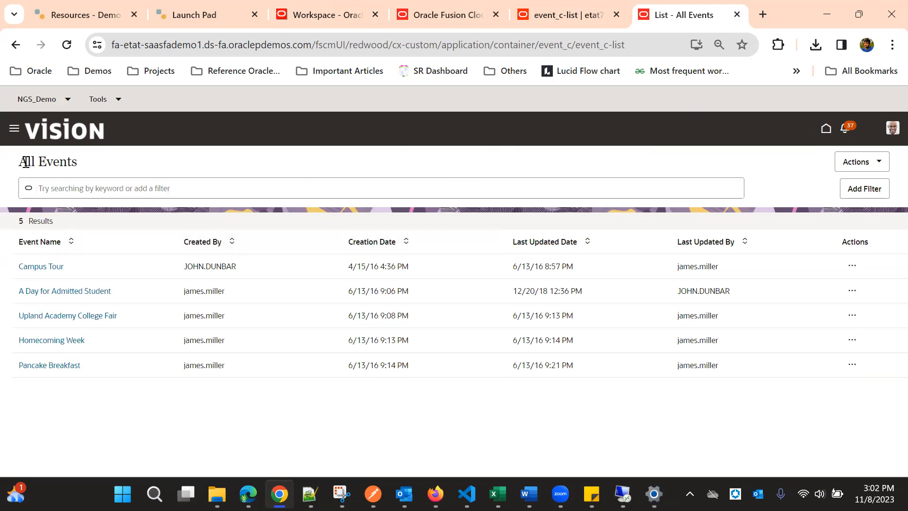
triple_click(52, 166)
click(492, 167)
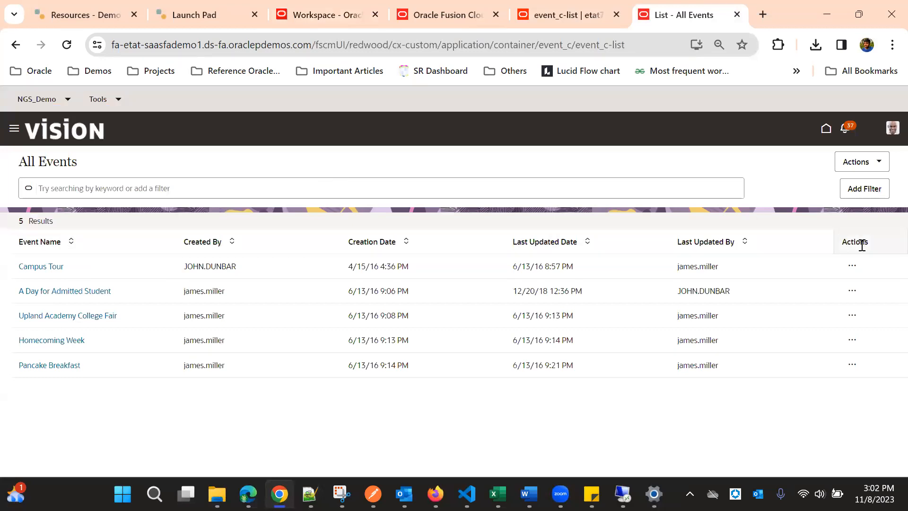
Add the Event Budget, Event Capacity and Event Location columns to the All Events list.
click(860, 165)
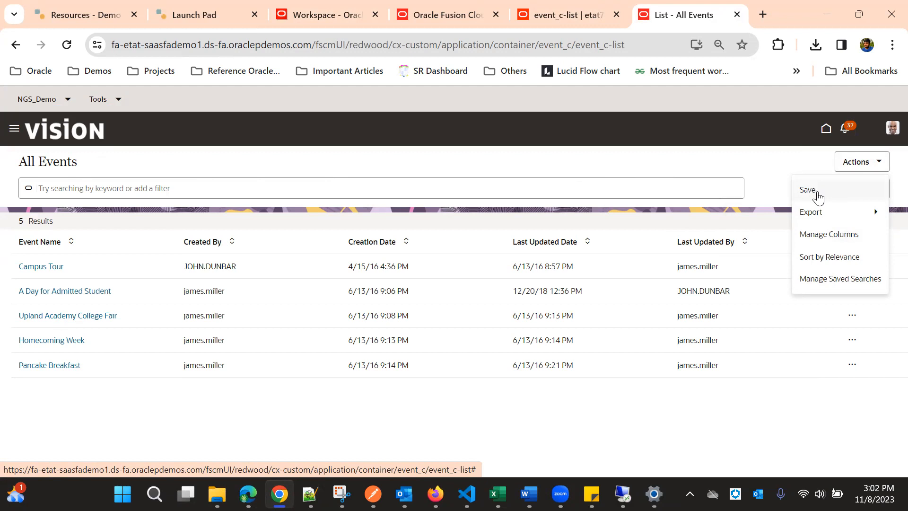
click(825, 235)
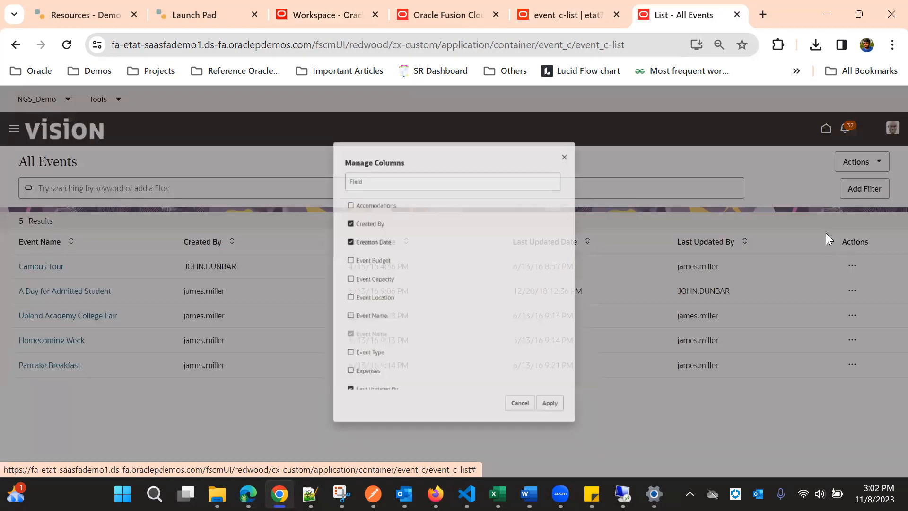
click(333, 255)
click(335, 279)
click(338, 303)
scroll(465, 331, down, 4)
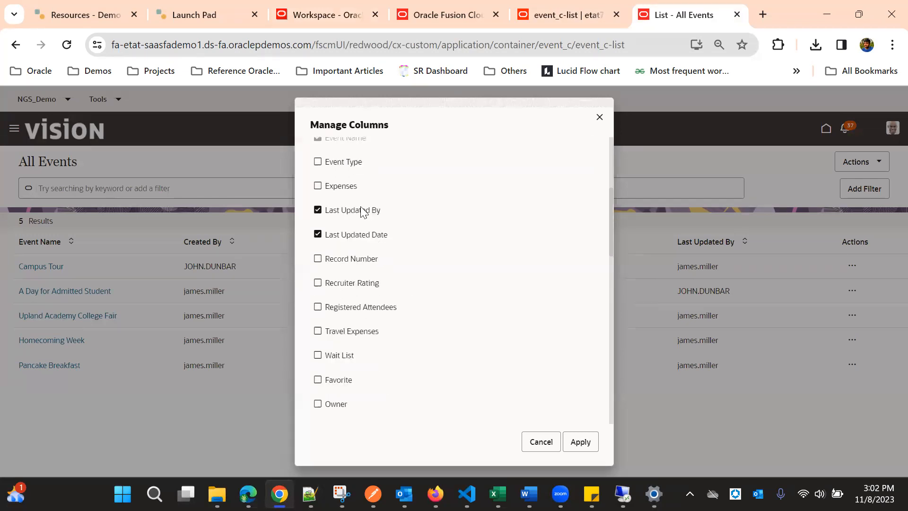
scroll(362, 212, down, 15)
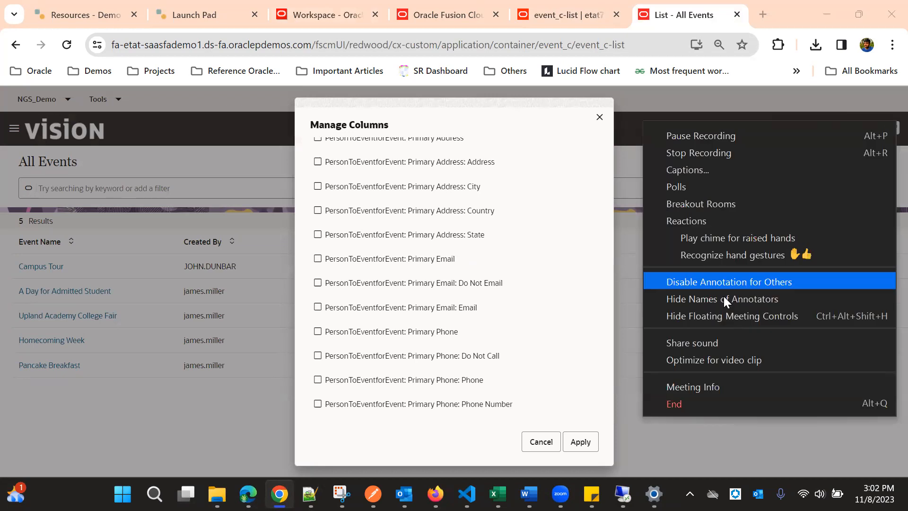
click(580, 441)
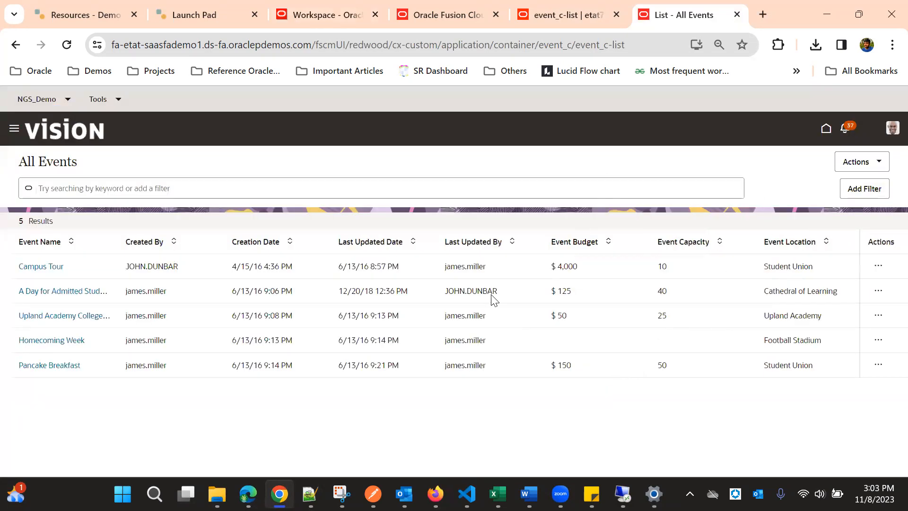
Update the All Events saved search with the current column layout and dismiss the Remote Desktop Connection dialog.
click(861, 161)
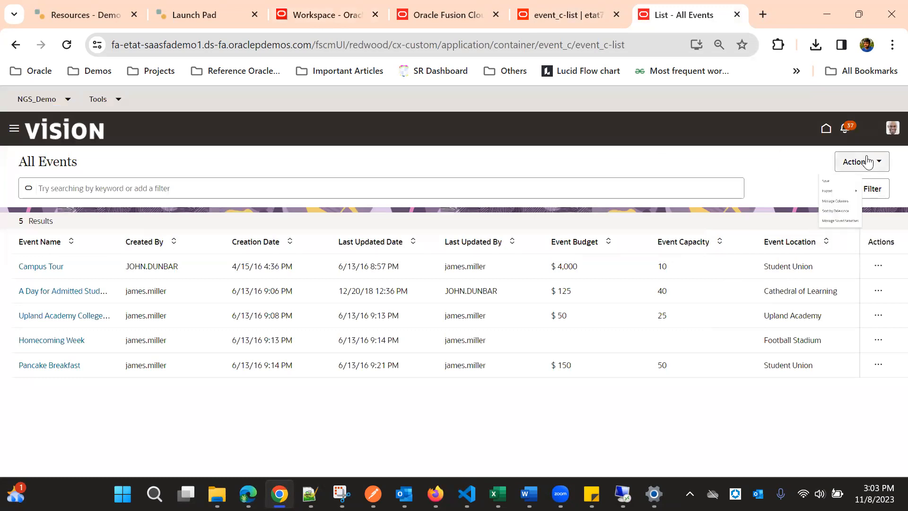
click(835, 191)
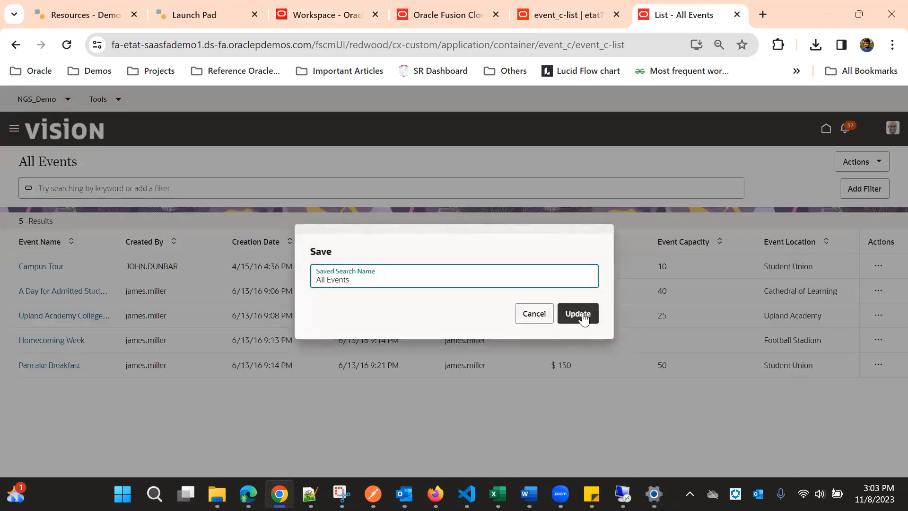
click(583, 313)
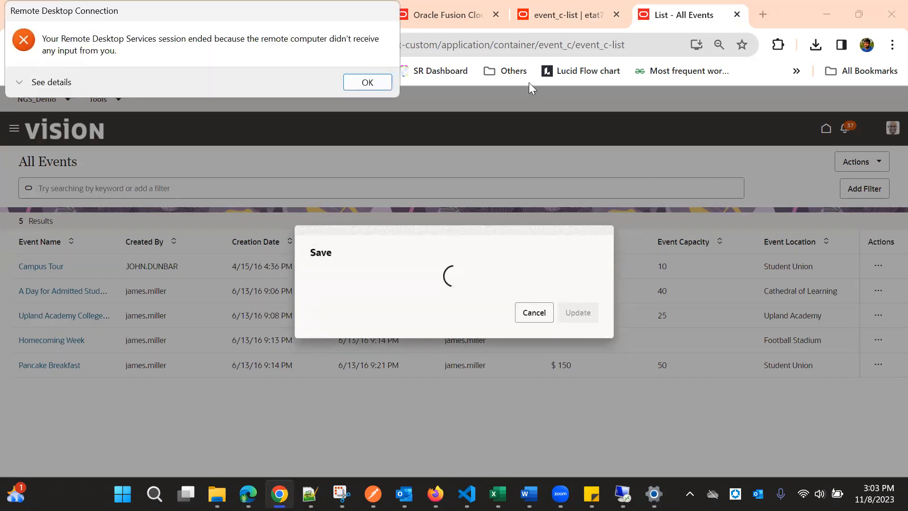
click(364, 83)
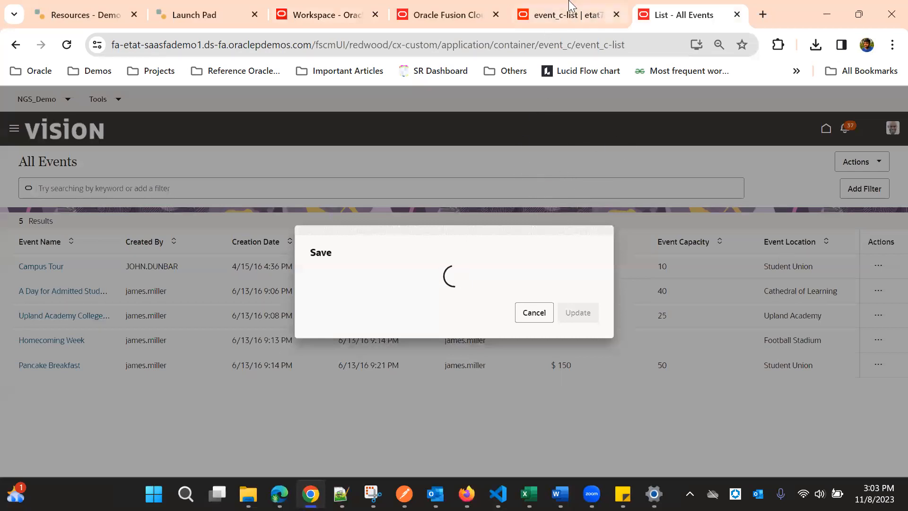
click(538, 6)
click(707, 7)
mouse_move(591, 494)
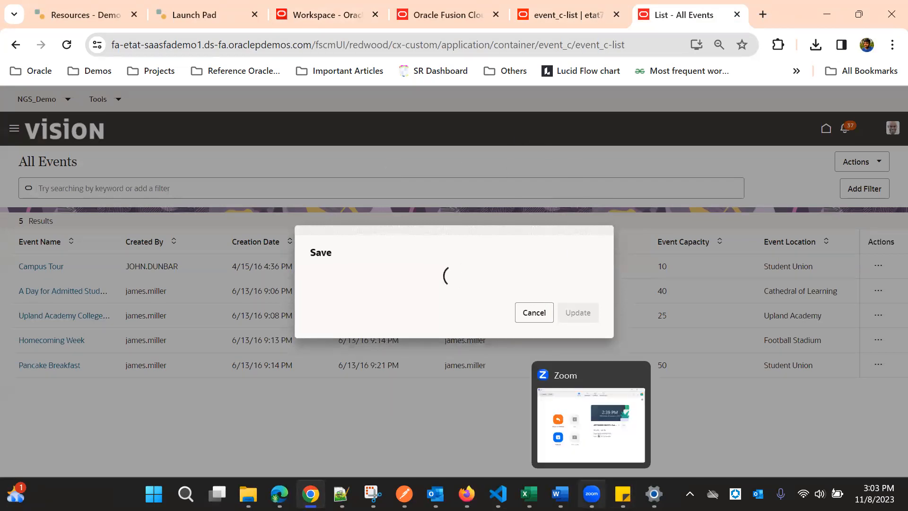